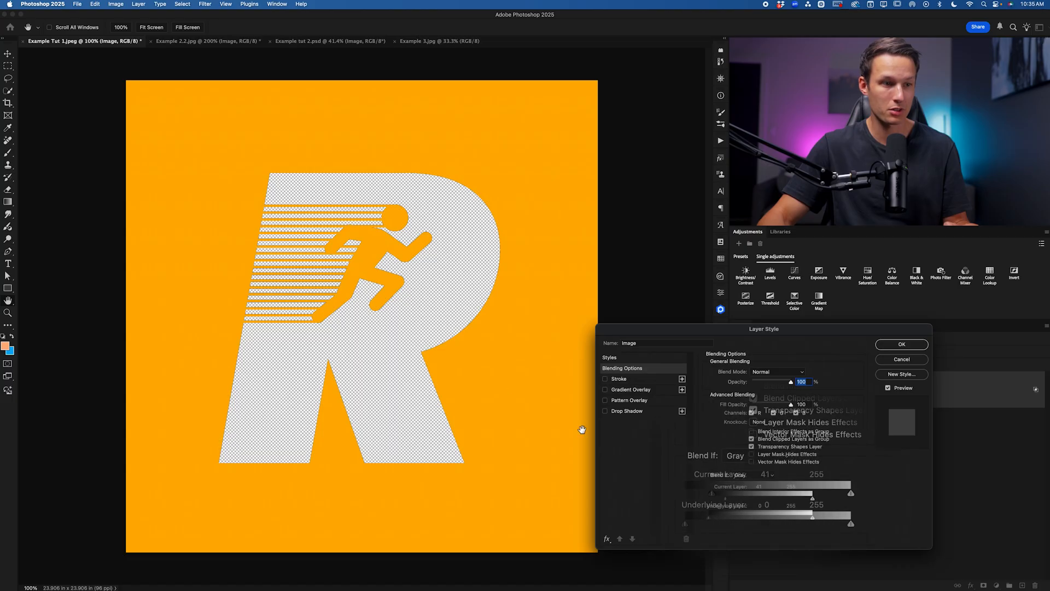
# Reset the Current Layer dark slider of Blend If Gray to 0 and lower its light slider to 173.
pyautogui.moveTo(725, 498); pyautogui.dragTo(709, 498)
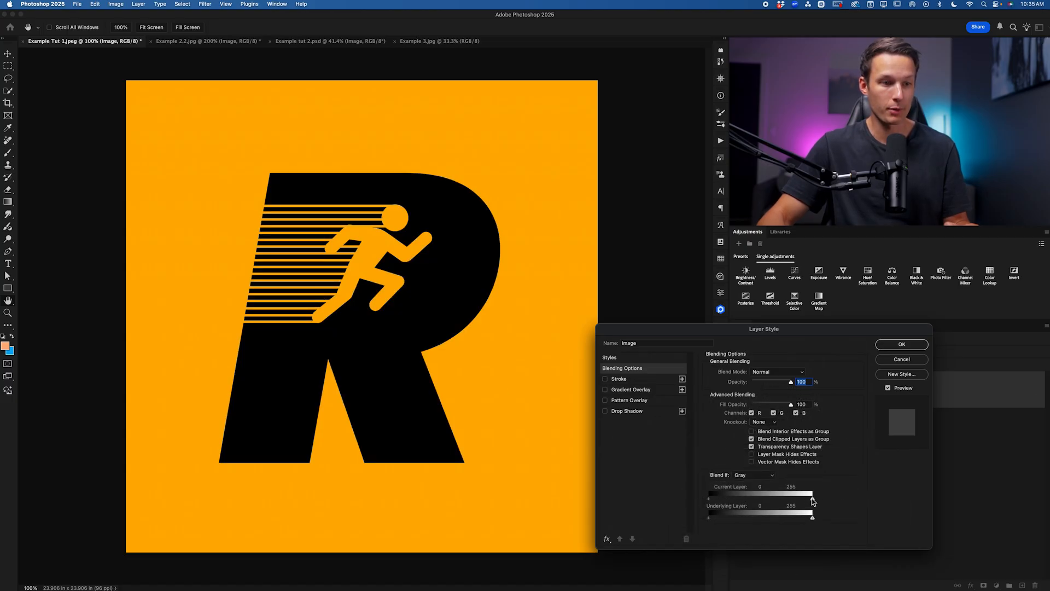
pyautogui.moveTo(807, 501); pyautogui.dragTo(806, 501)
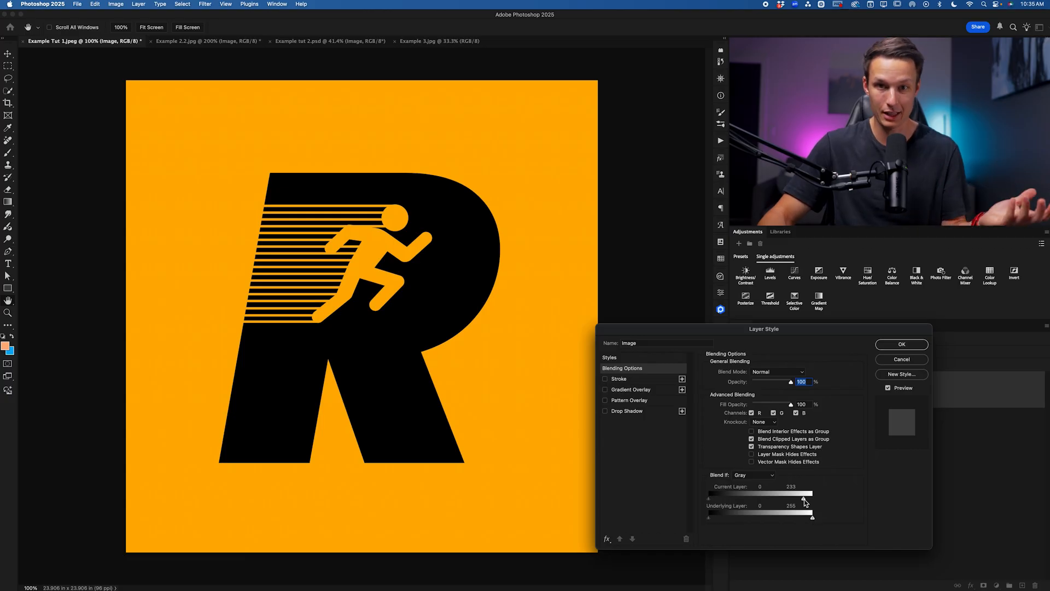
pyautogui.moveTo(801, 500); pyautogui.dragTo(780, 499)
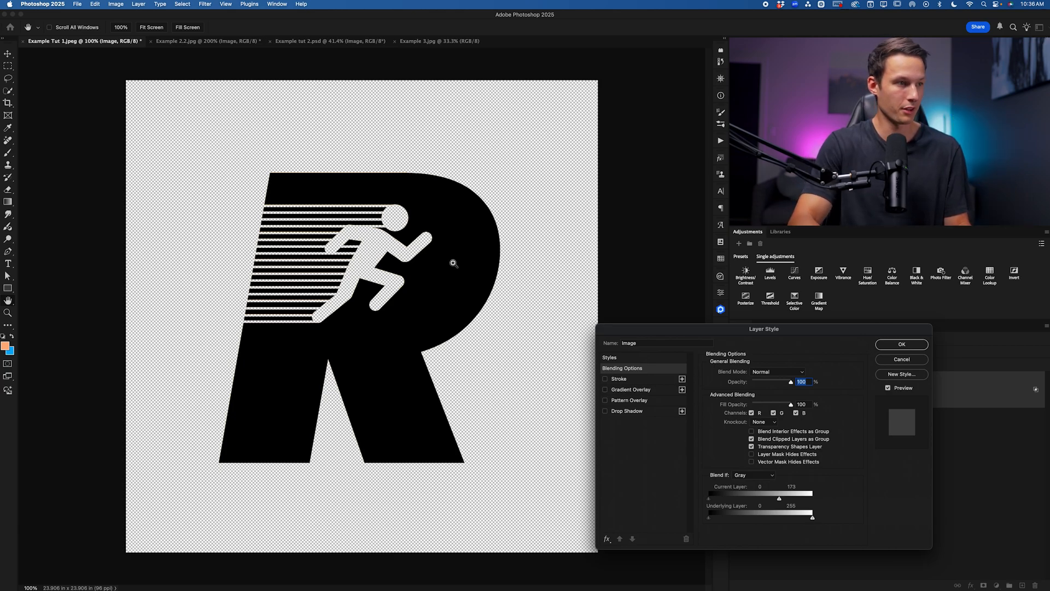
# Switch Blend If to the Red channel and lower the Current Layer light slider to about 155 to reduce the orange fringe.
pyautogui.scroll(6, 453, 262)
pyautogui.scroll(-6, 452, 262)
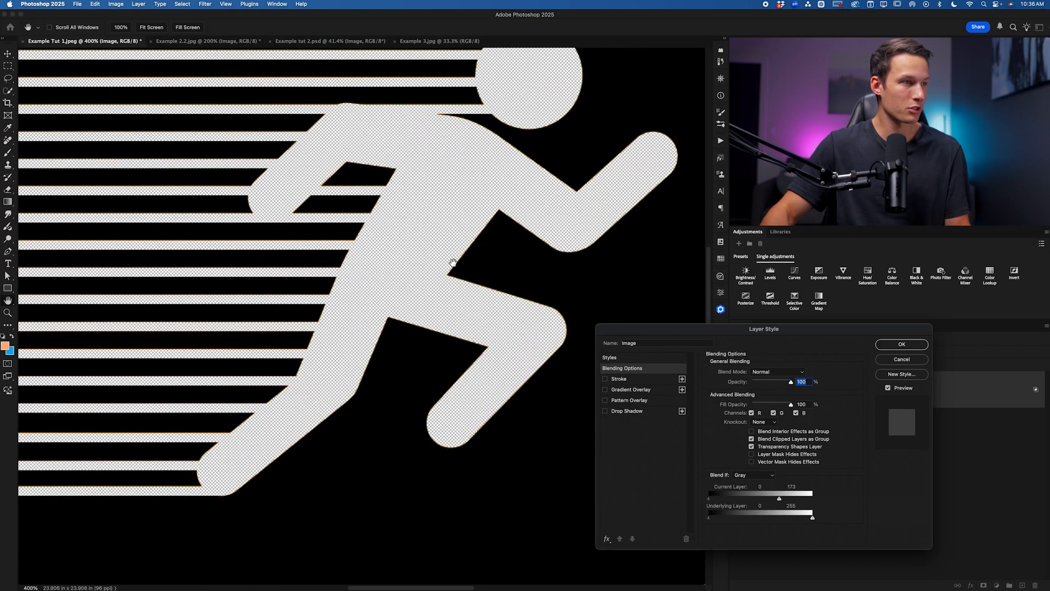
pyautogui.scroll(6, 453, 262)
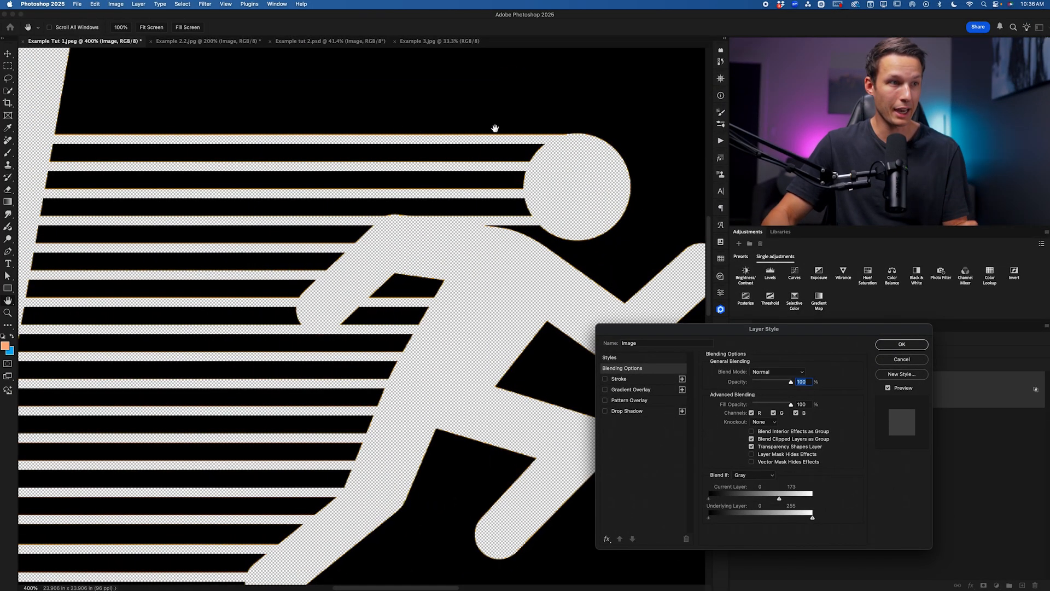
pyautogui.click(744, 477)
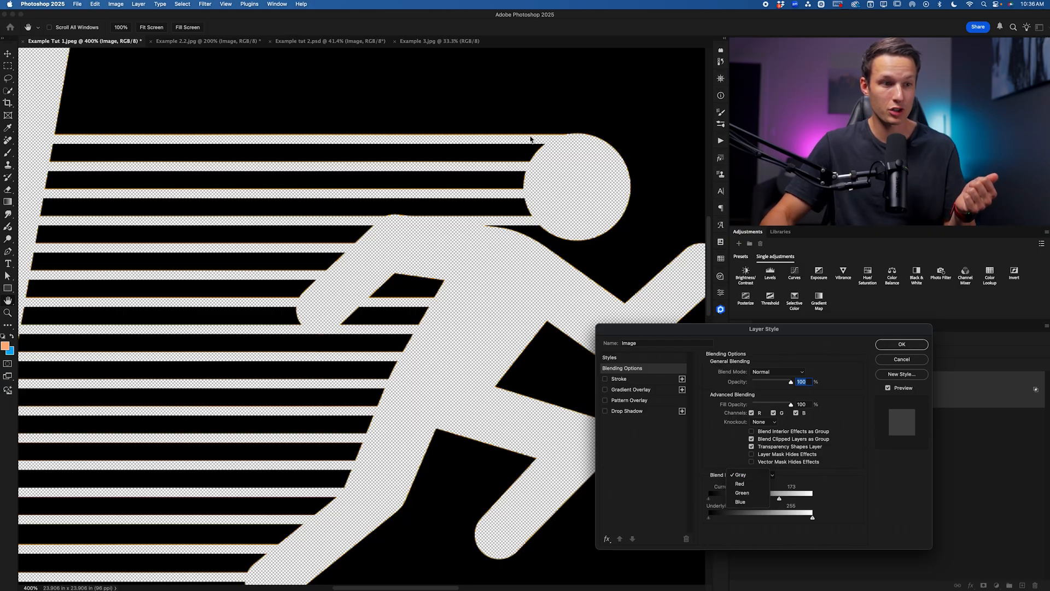
pyautogui.click(736, 471)
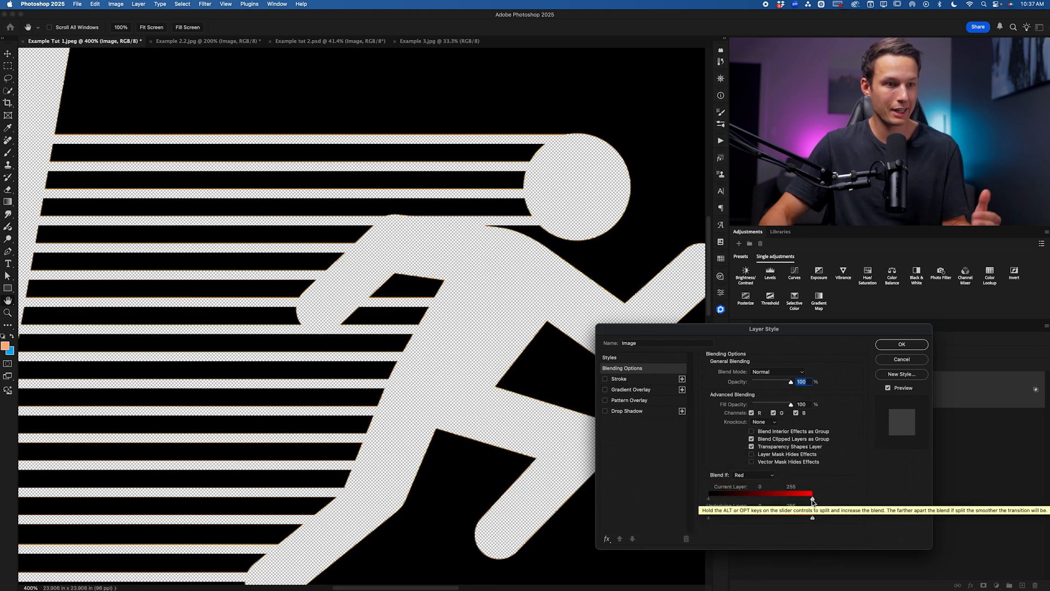
pyautogui.moveTo(812, 500)
pyautogui.mouseDown()
pyautogui.moveTo(786, 499)
pyautogui.moveTo(807, 500)
pyautogui.mouseUp()
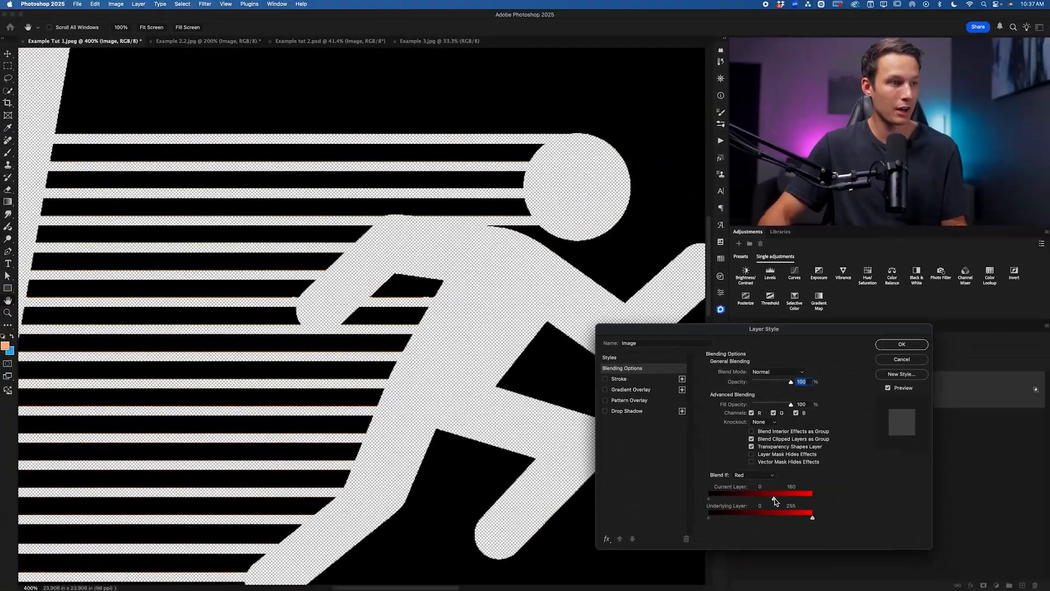
pyautogui.moveTo(774, 498); pyautogui.dragTo(772, 498)
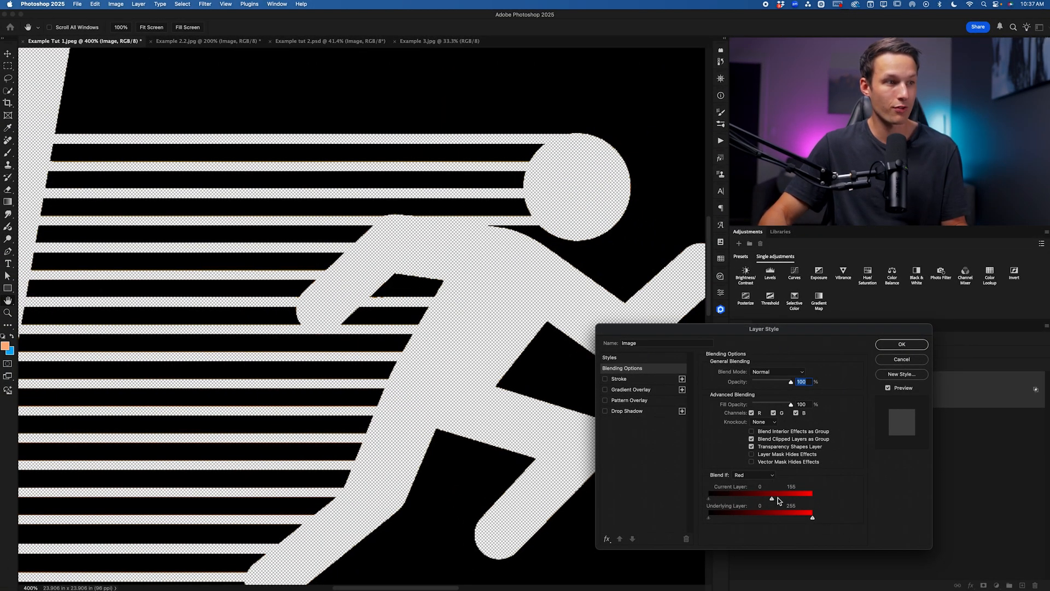
# Split the Current Layer light slider of Blend If Red to 120 / 221 and apply the layer style.
pyautogui.press('alt')
pyautogui.moveTo(772, 499)
pyautogui.mouseDown()
pyautogui.moveTo(818, 494)
pyautogui.moveTo(762, 497)
pyautogui.mouseUp()
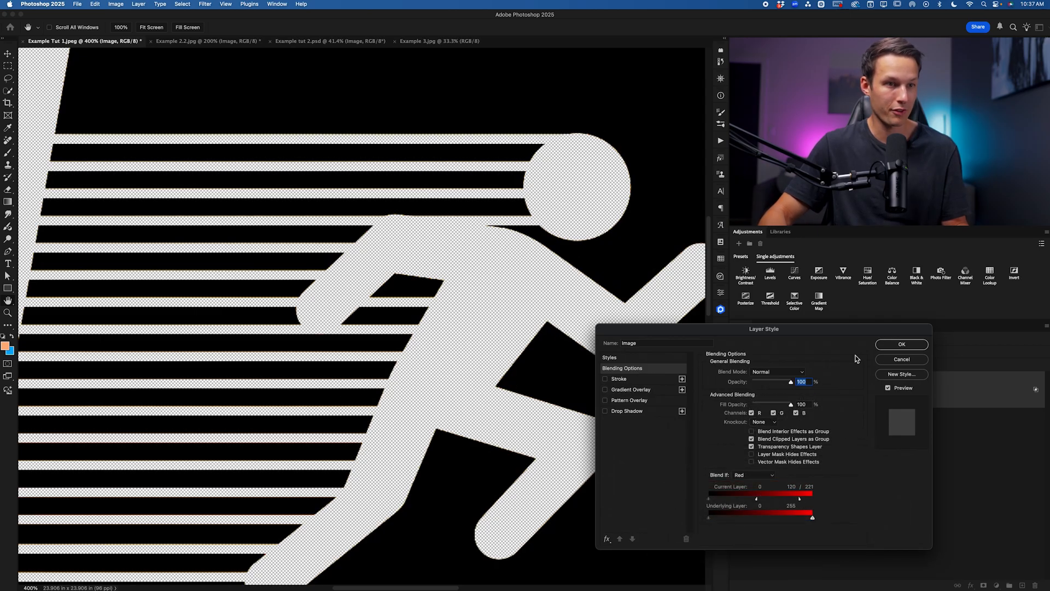
pyautogui.click(900, 345)
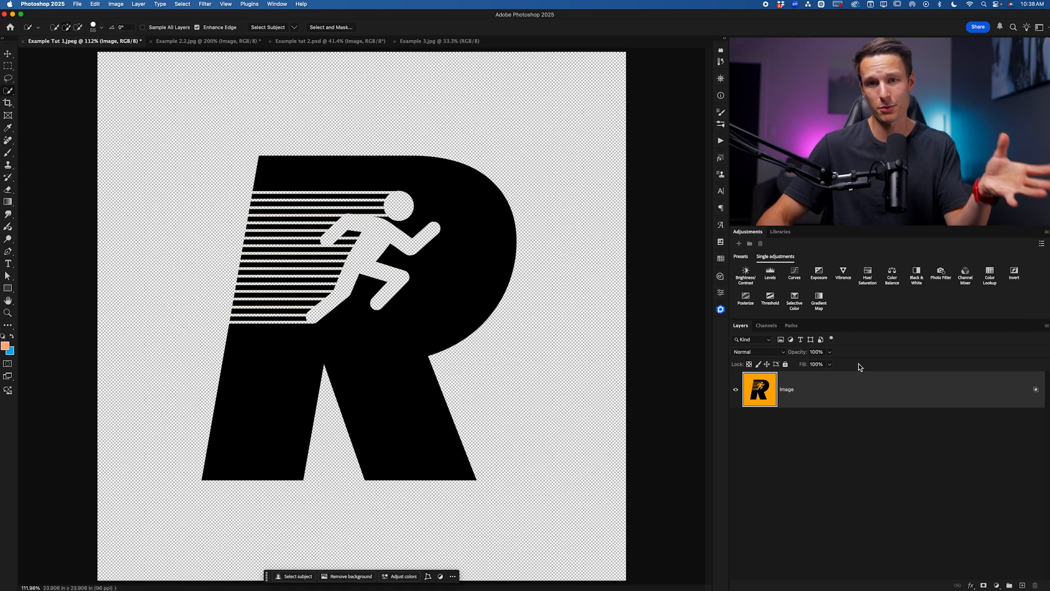
# In Example 2.2.jpg, set subject selection to Device (Quicker results) and select the dog with Select Subject.
pyautogui.click(197, 41)
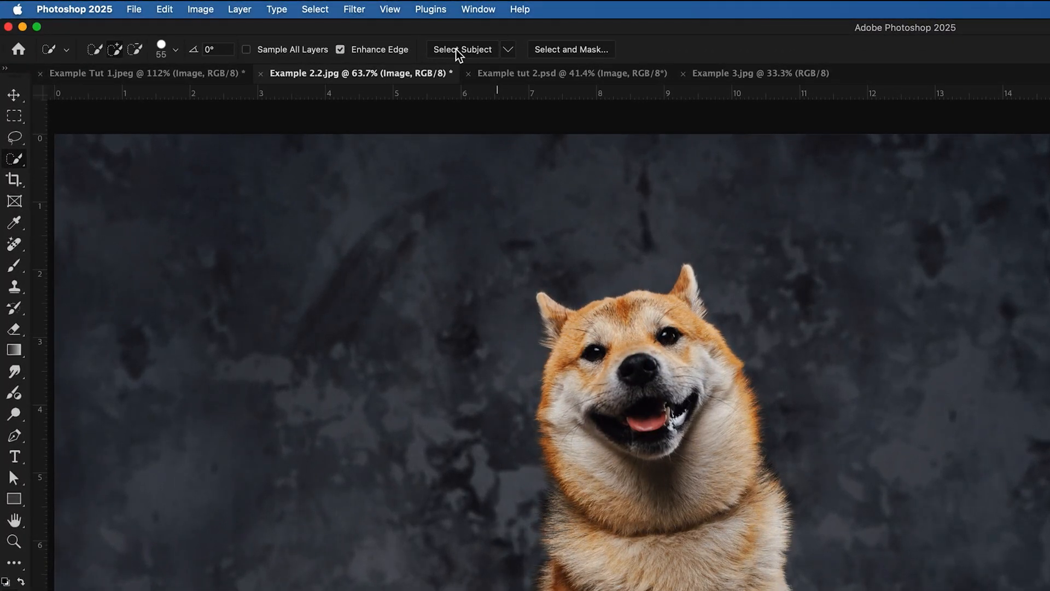
pyautogui.click(508, 53)
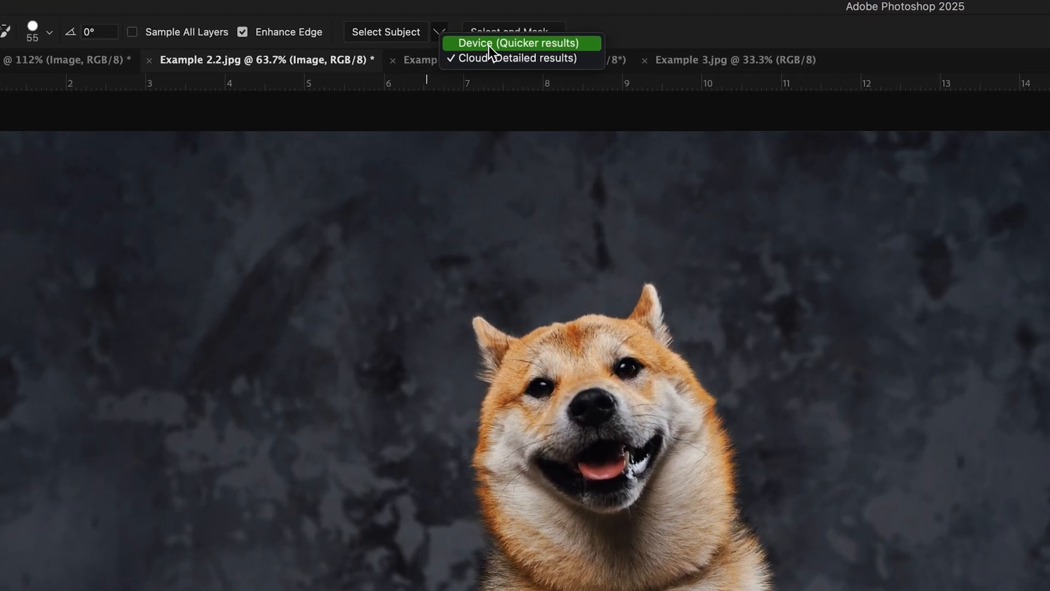
pyautogui.click(488, 45)
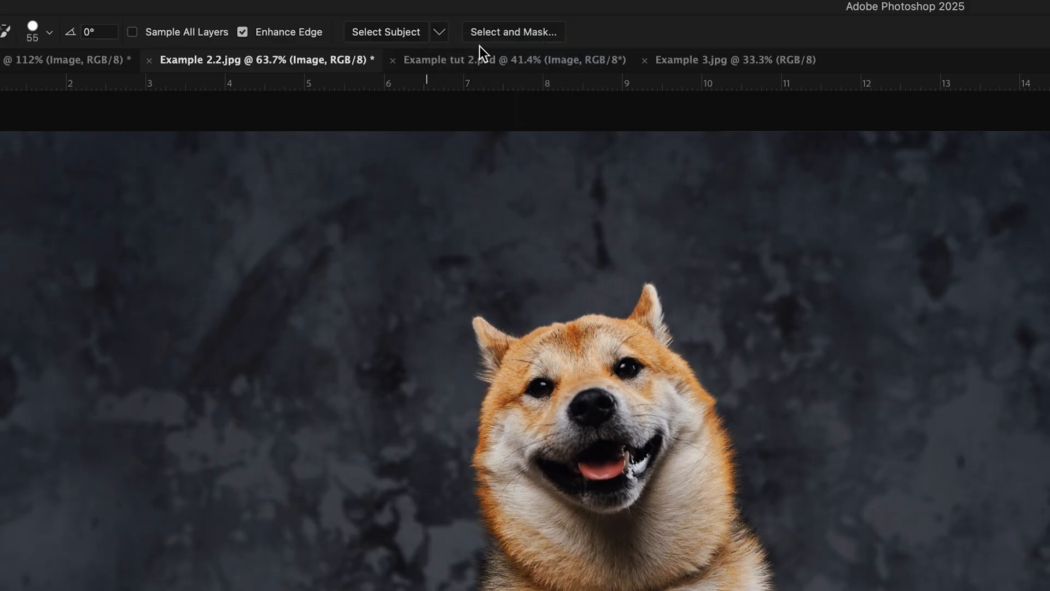
pyautogui.click(445, 38)
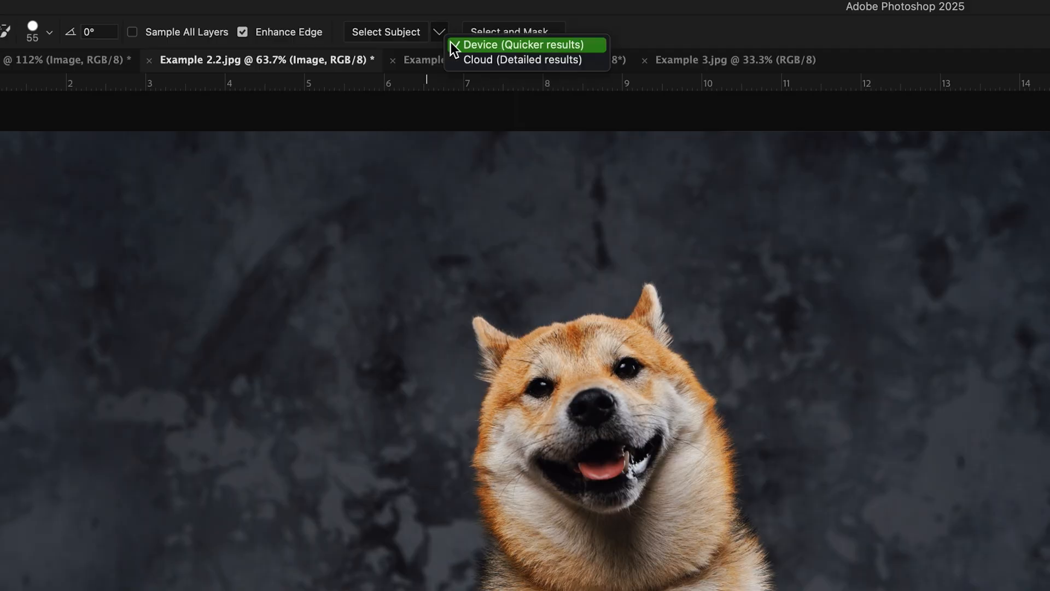
pyautogui.click(389, 38)
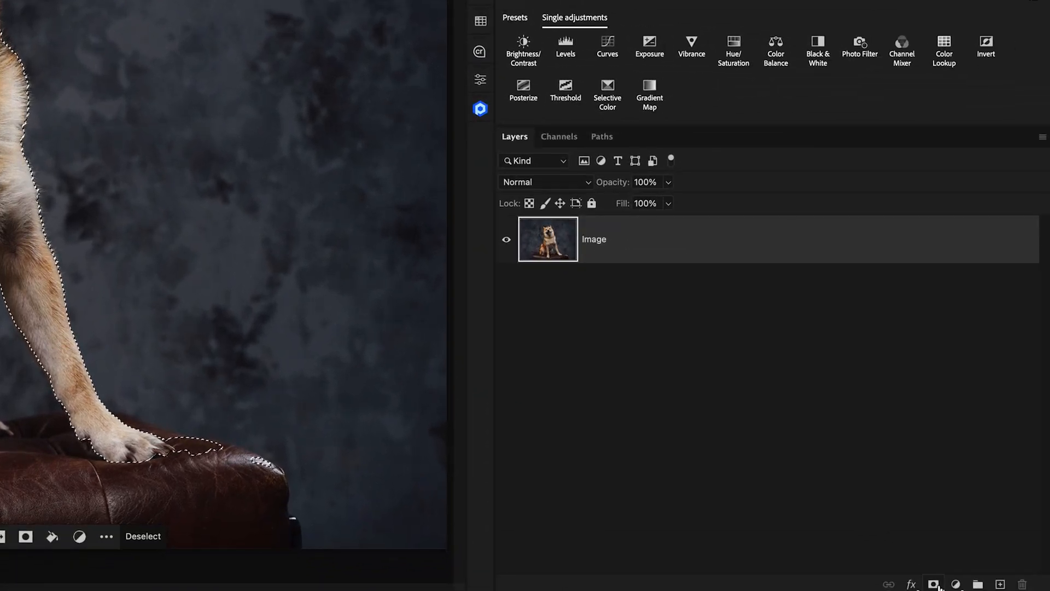
# Add a layer mask to the Image layer from the dog selection and check the fur edges up close.
pyautogui.click(934, 584)
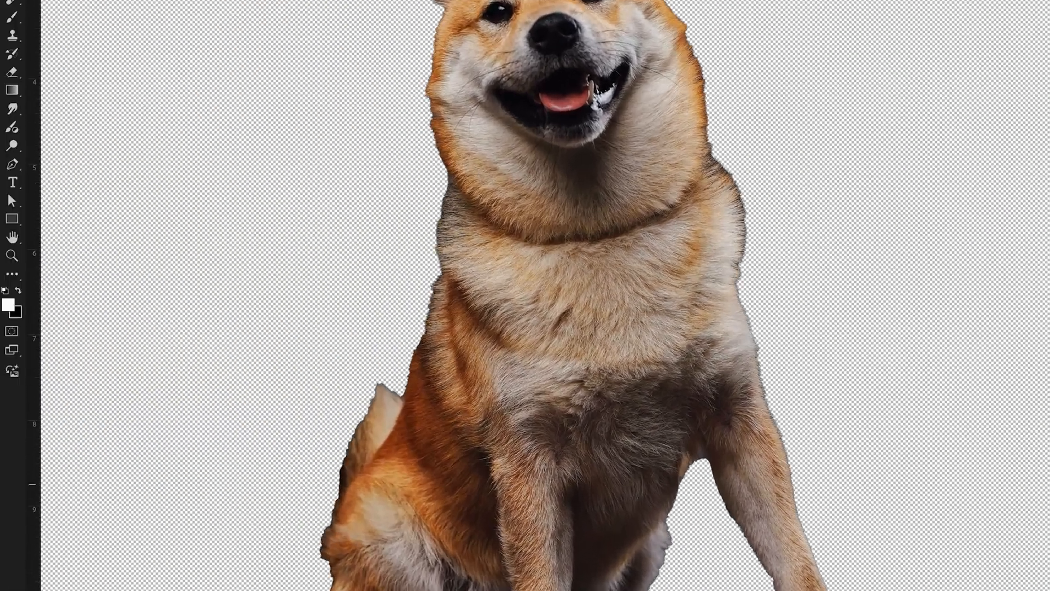
pyautogui.scroll(5, 924, 48)
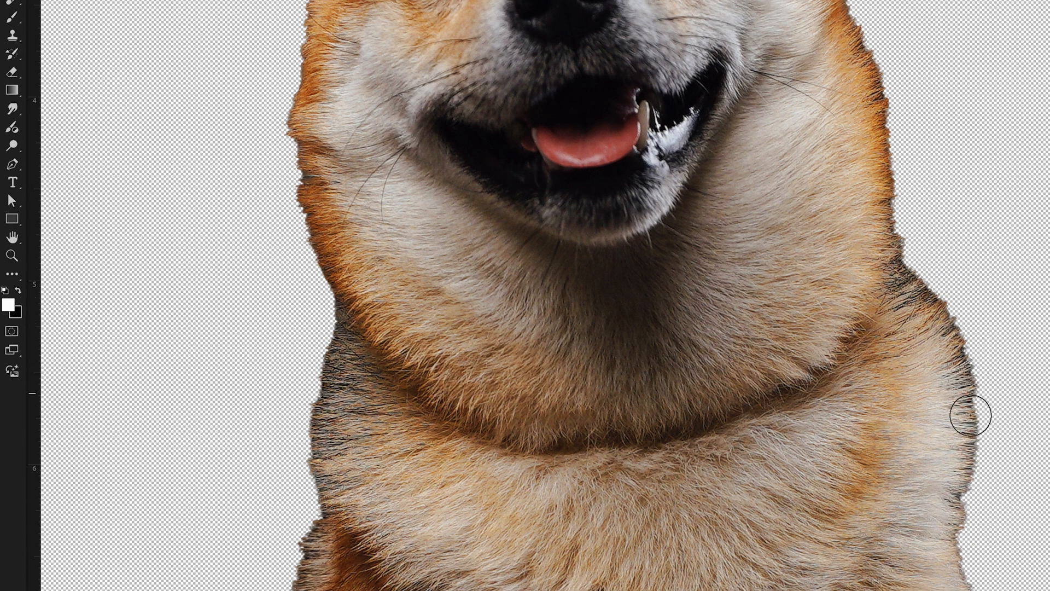
pyautogui.scroll(3, 926, 276)
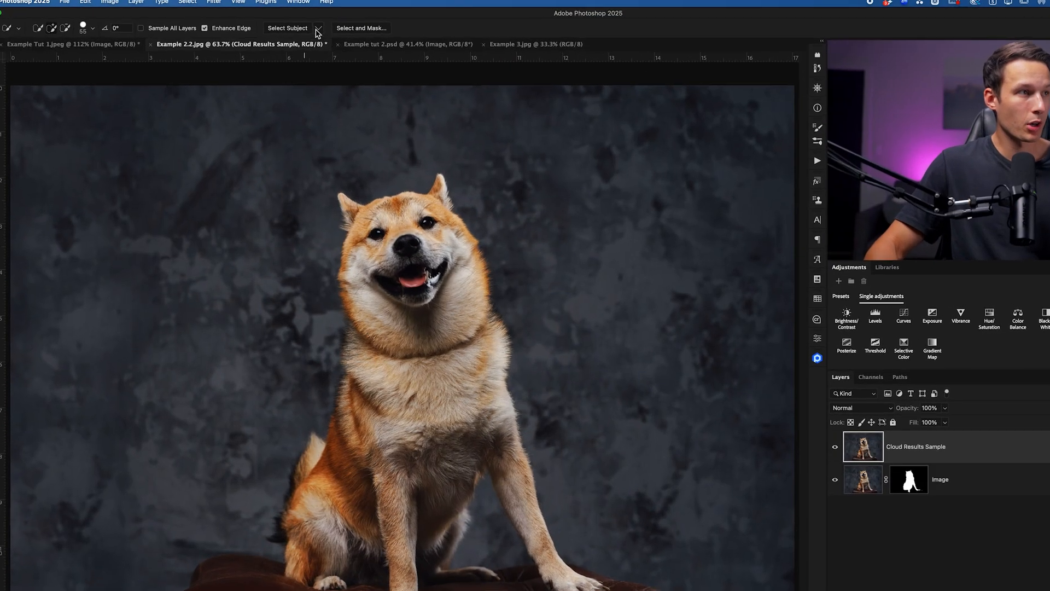
# Set subject selection to Cloud (Detailed results) and select the dog on the Cloud Results Sample layer with Select Subject.
pyautogui.click(293, 27)
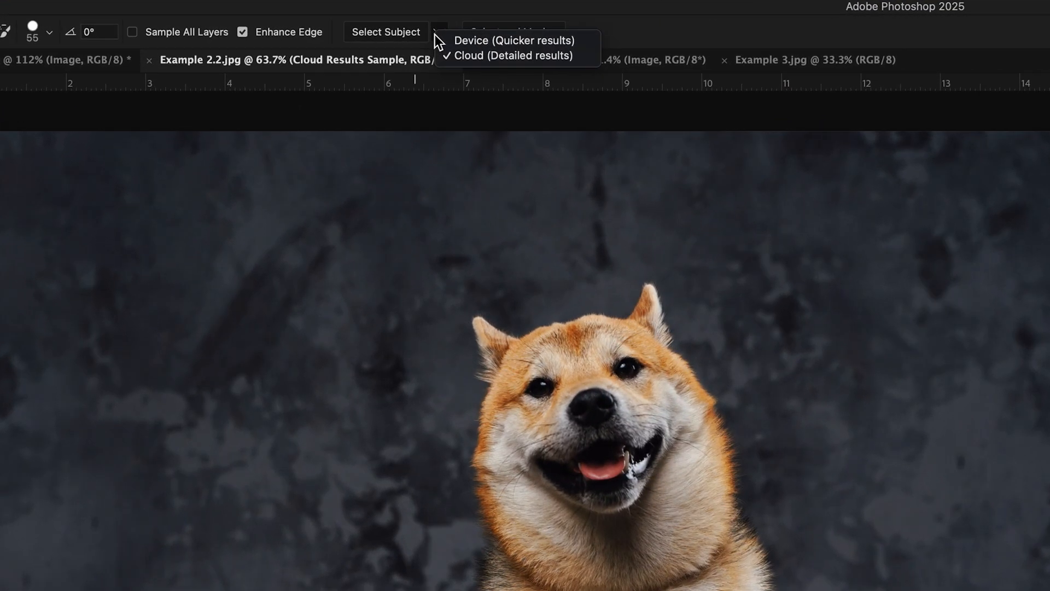
pyautogui.click(477, 56)
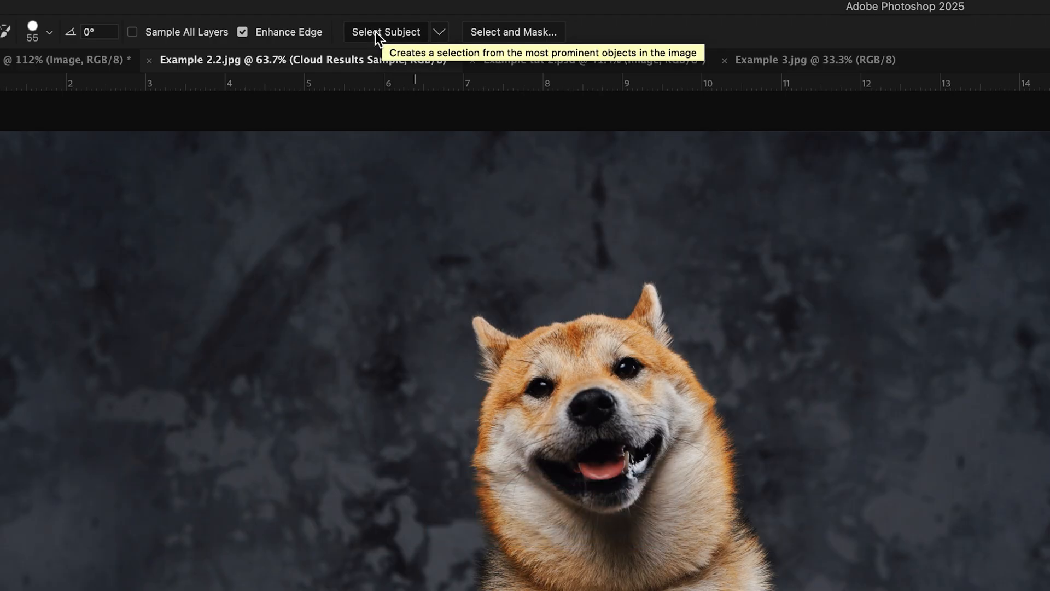
pyautogui.click(375, 32)
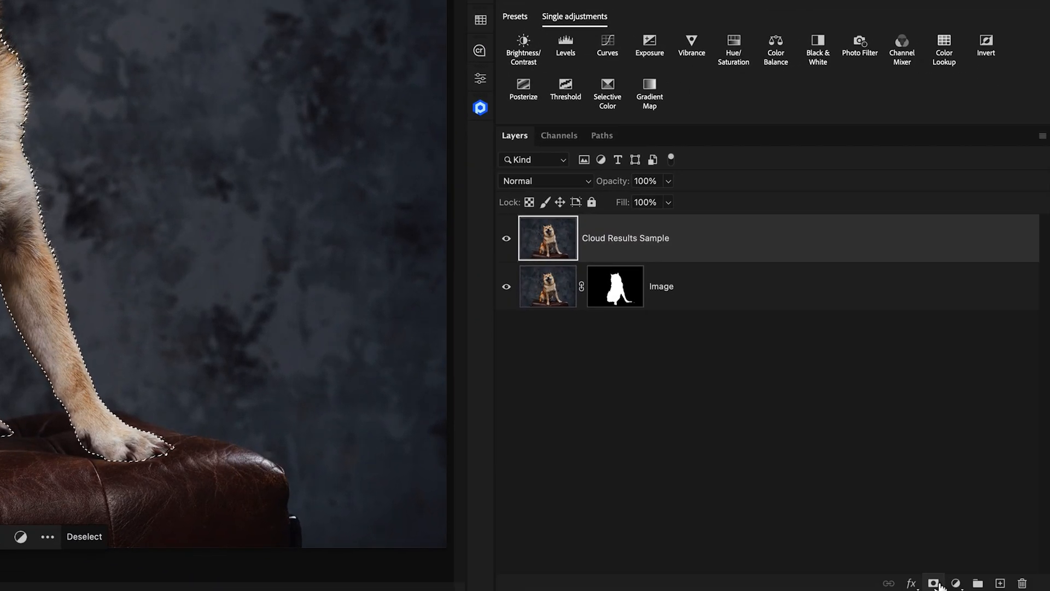
# Add a layer mask to the Cloud Results Sample layer from the dog selection and hide the Image layer.
pyautogui.click(934, 583)
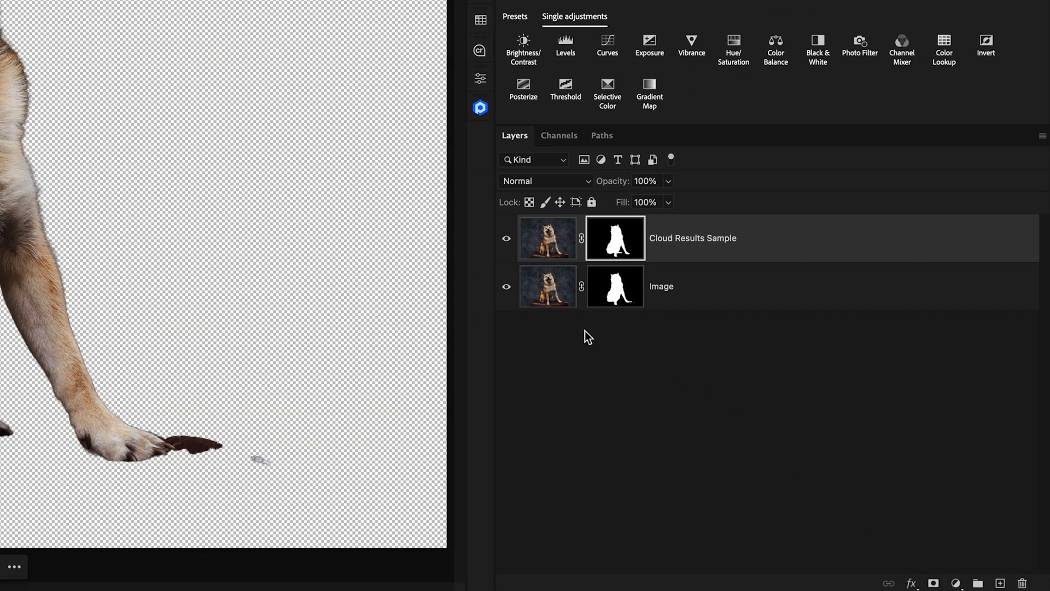
pyautogui.press('super+plus')
pyautogui.click(506, 287)
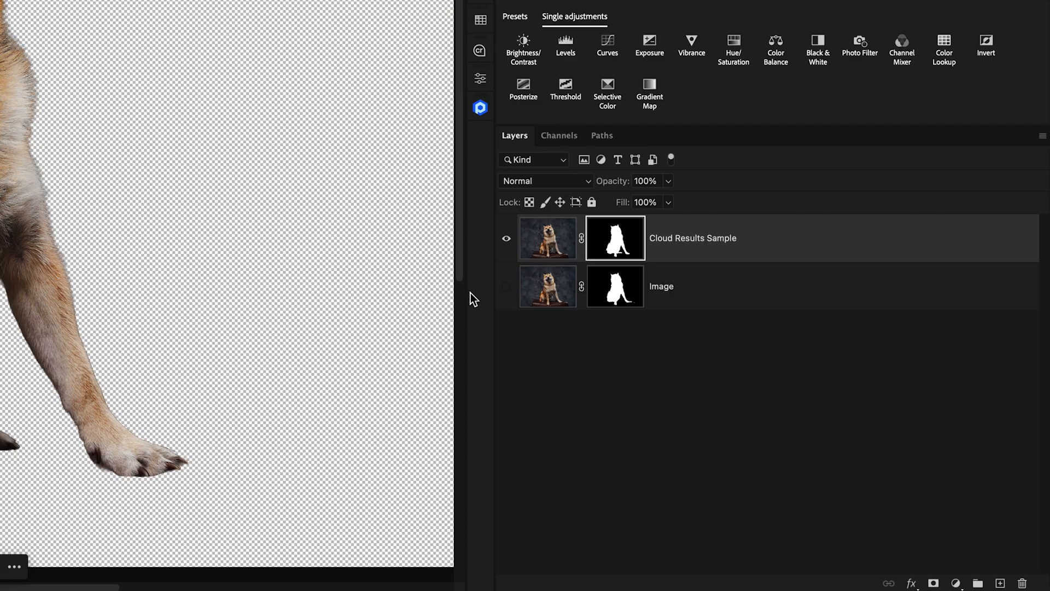
# Examine the edges of the Cloud Results Sample cutout from the dog's head down to its paws.
pyautogui.press('super+plus')
pyautogui.press('super+plus')
pyautogui.scroll(10, 232, 116)
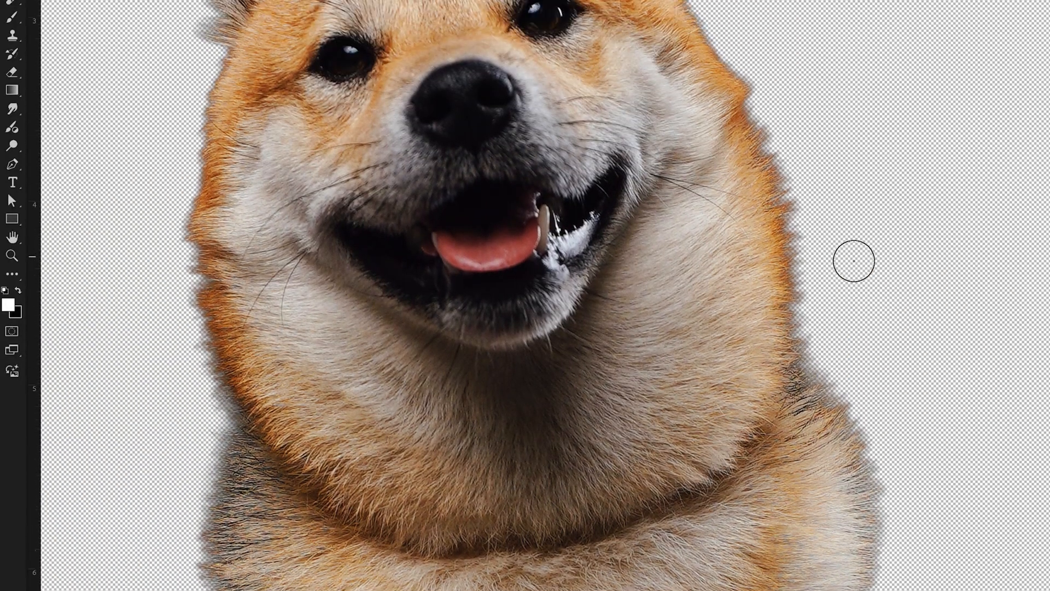
pyautogui.scroll(3, 853, 260)
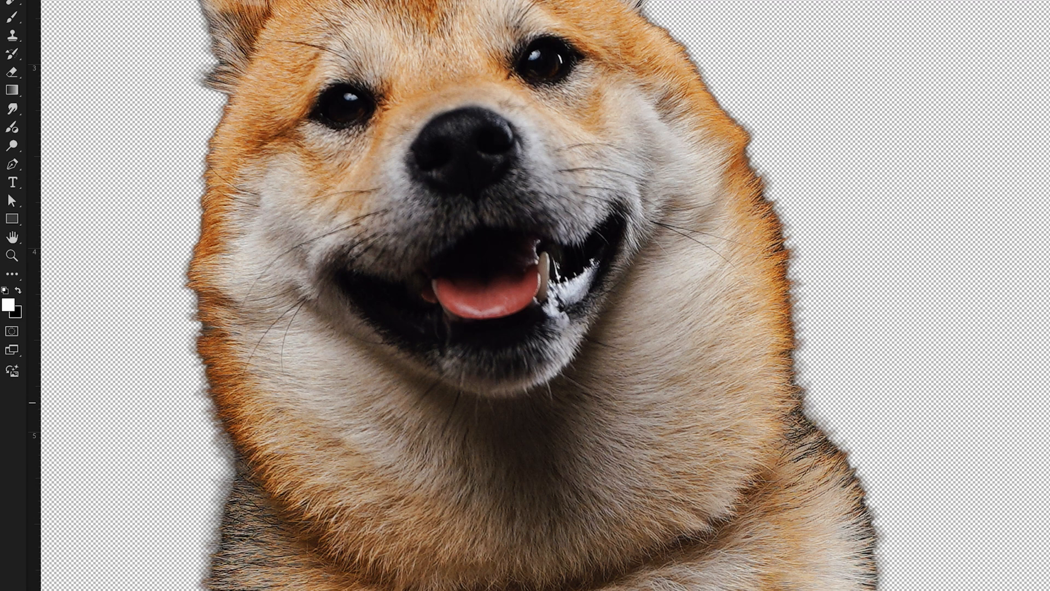
pyautogui.scroll(-4, 525, 295)
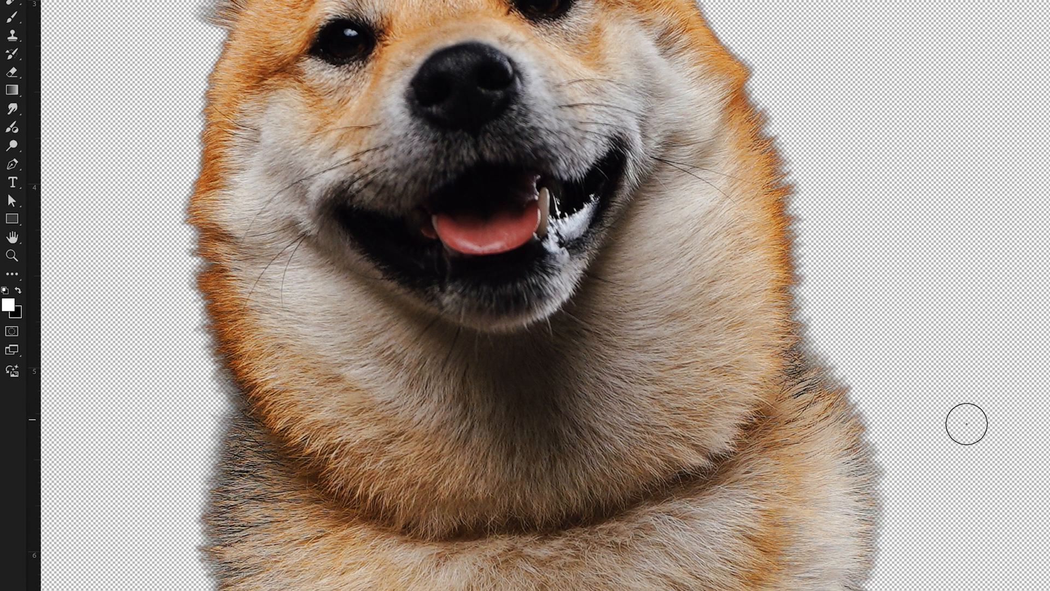
pyautogui.scroll(-10, 1035, 410)
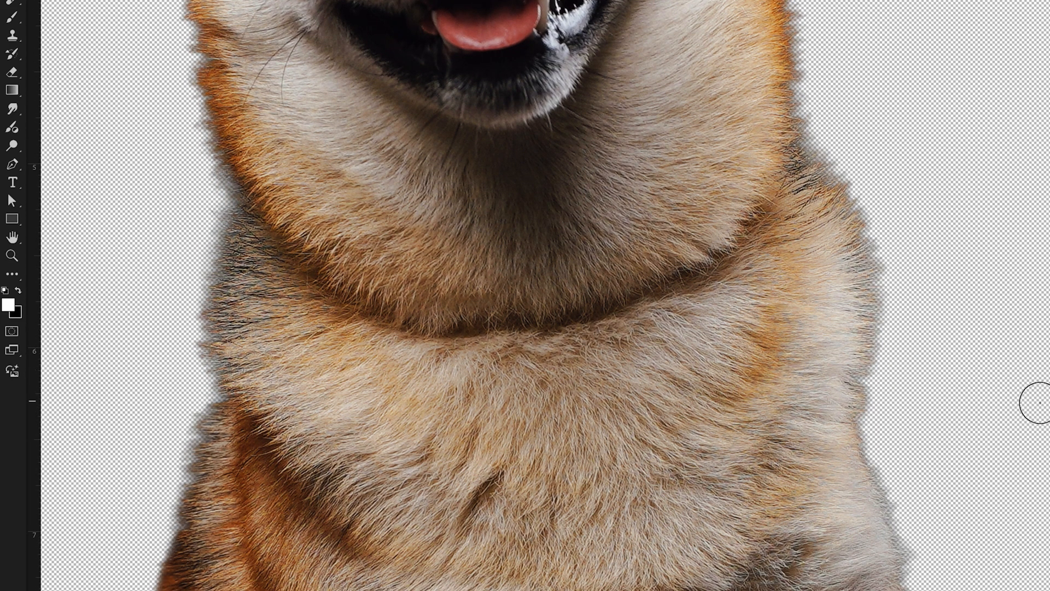
pyautogui.scroll(-18, 954, 403)
pyautogui.scroll(-10, 954, 403)
pyautogui.hscroll(8, 955, 403)
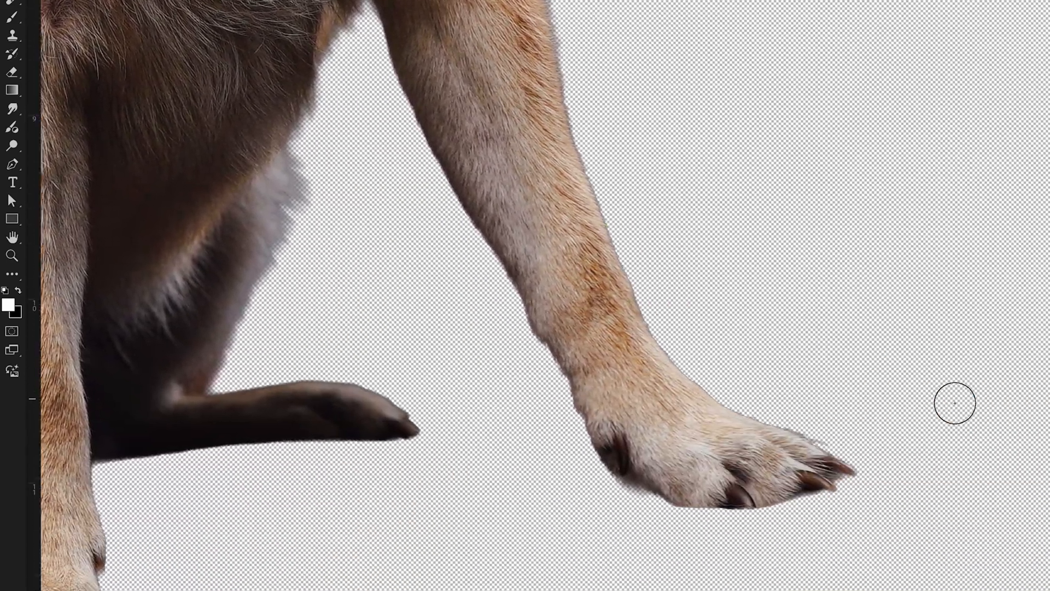
# Toggle layer visibility to compare the device and cloud cutouts, finishing with only Cloud Results Sample shown.
pyautogui.hotkey('ctrl', ',')
pyautogui.hotkey('ctrl', ',')
pyautogui.hotkey('ctrl', ',')
pyautogui.click(735, 413)
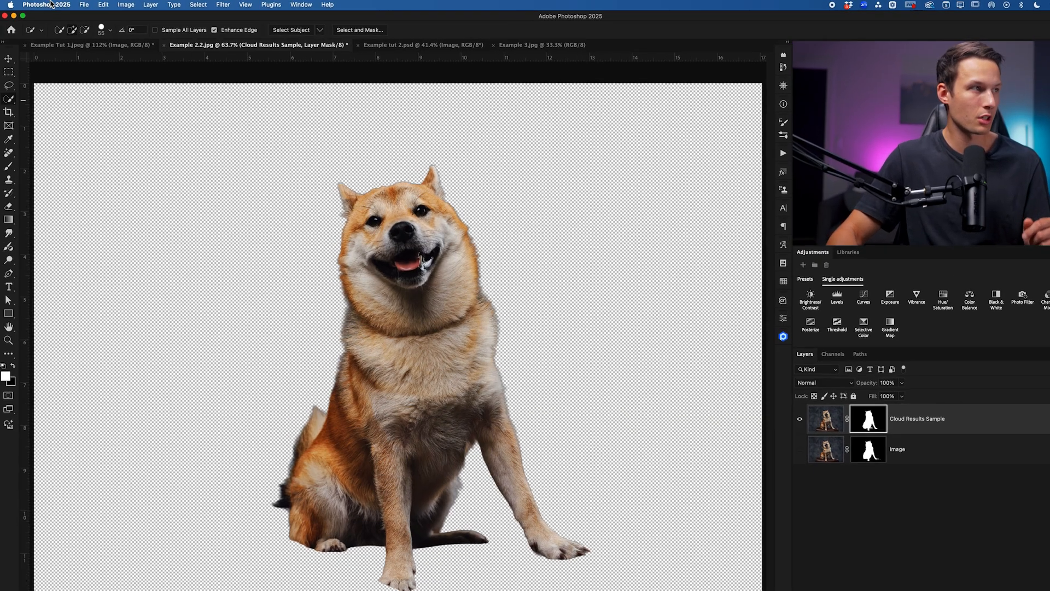
# In the Image Processing preferences, set Select Subject and Remove Background to Cloud (Detailed results) and confirm.
pyautogui.click(42, 4)
pyautogui.moveTo(86, 64)
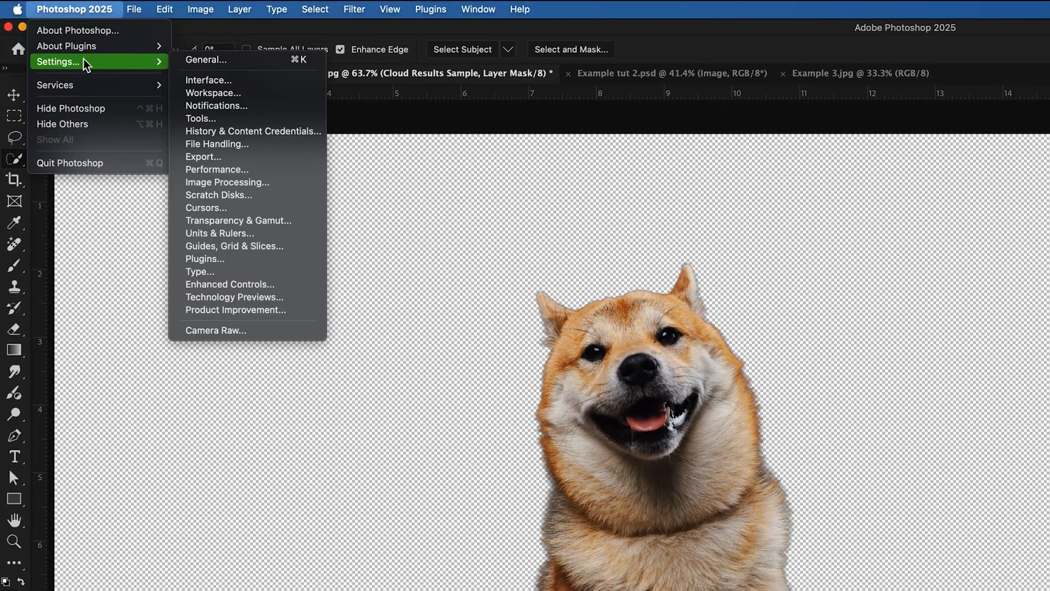
pyautogui.click(243, 188)
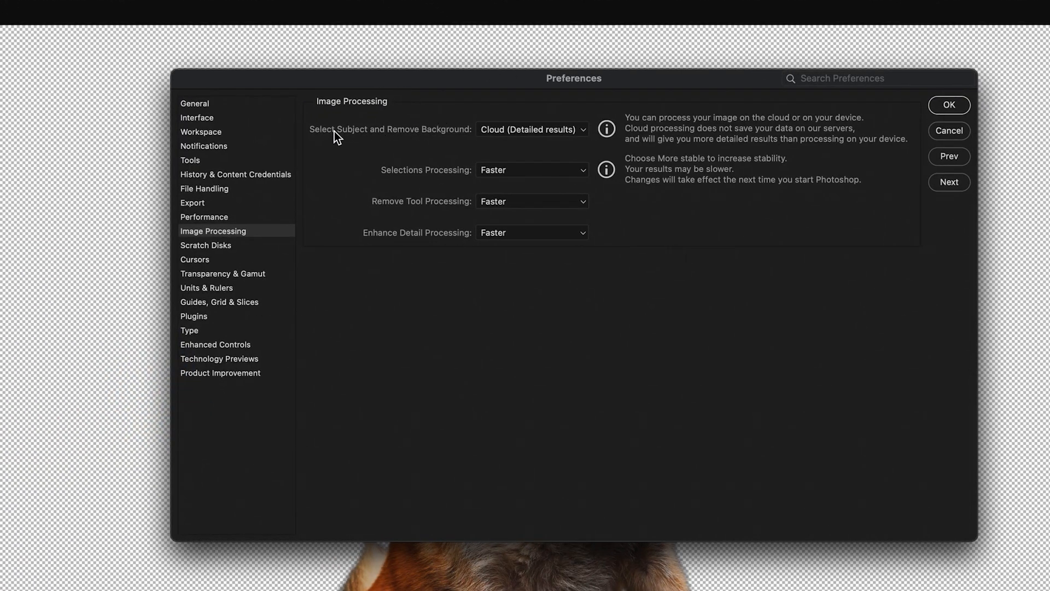
pyautogui.click(522, 135)
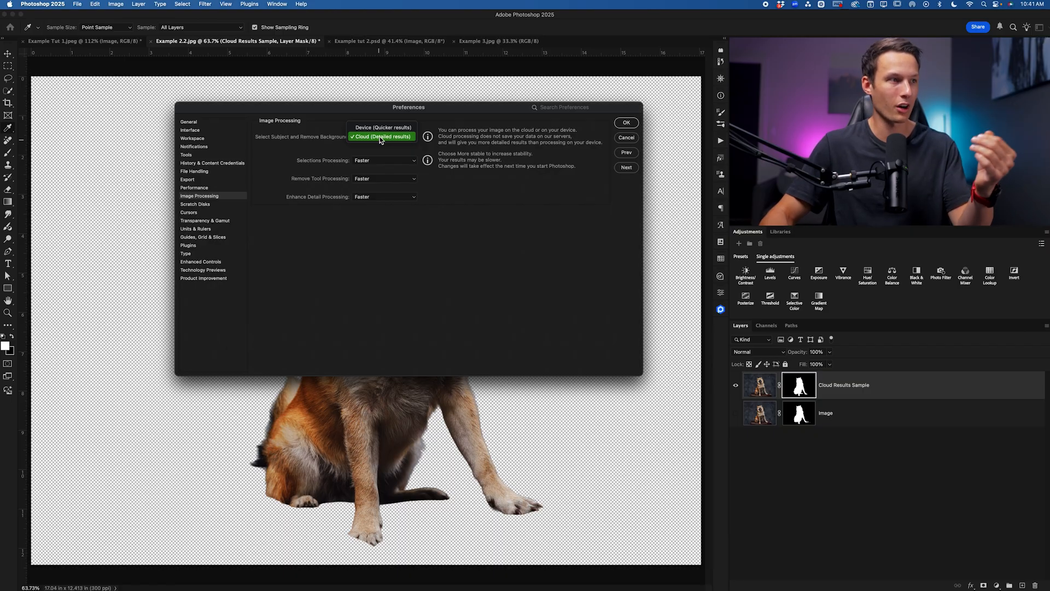
pyautogui.click(381, 138)
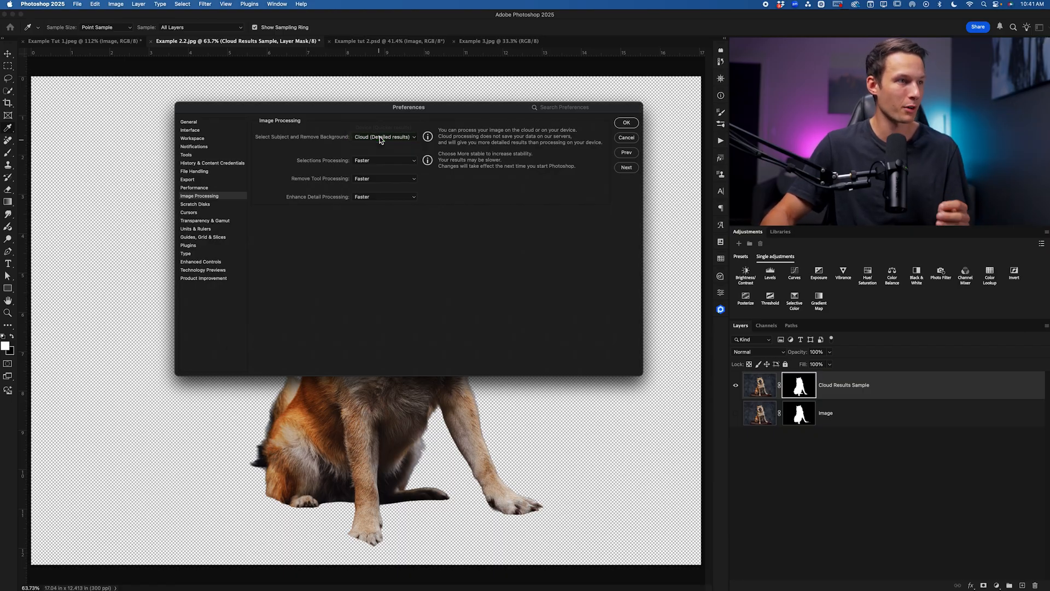
pyautogui.click(626, 122)
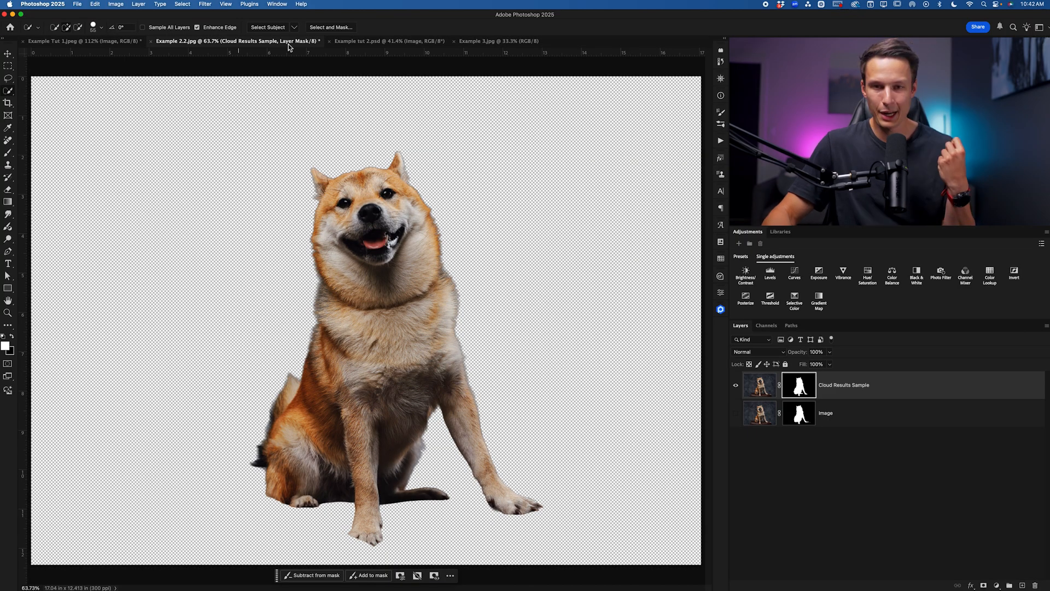
# Switch to the Example tut 2.psd document, activate the Object Selection Tool and preview the person found by Select people.
pyautogui.click(368, 42)
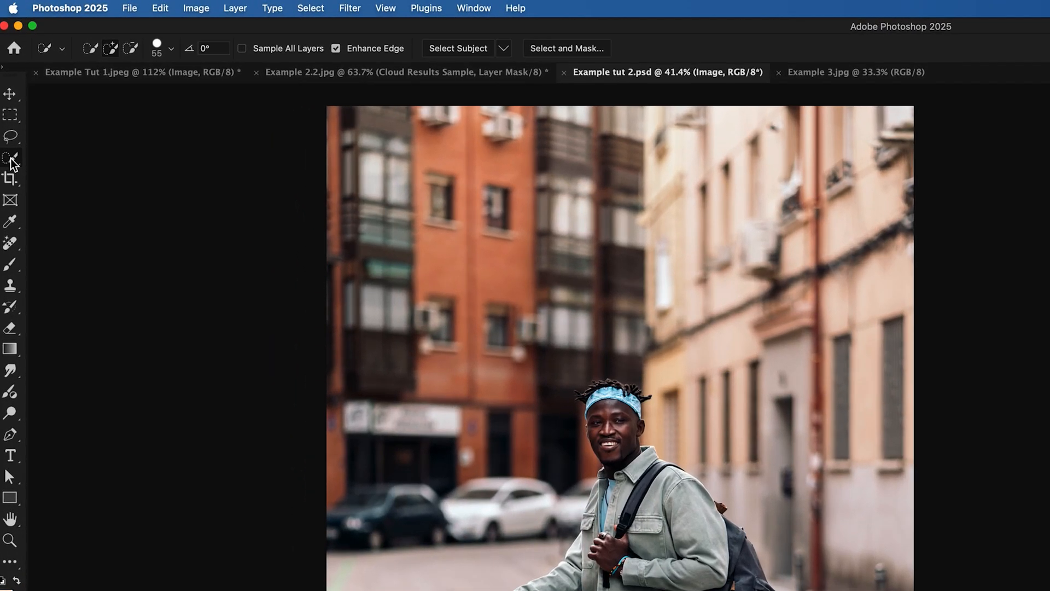
pyautogui.rightClick(8, 90)
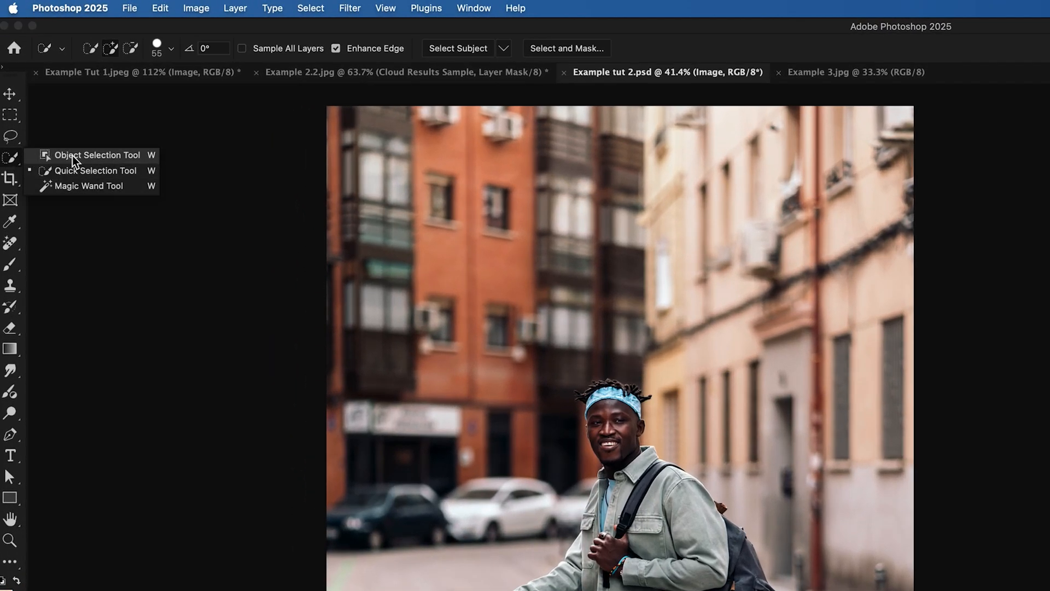
pyautogui.click(106, 159)
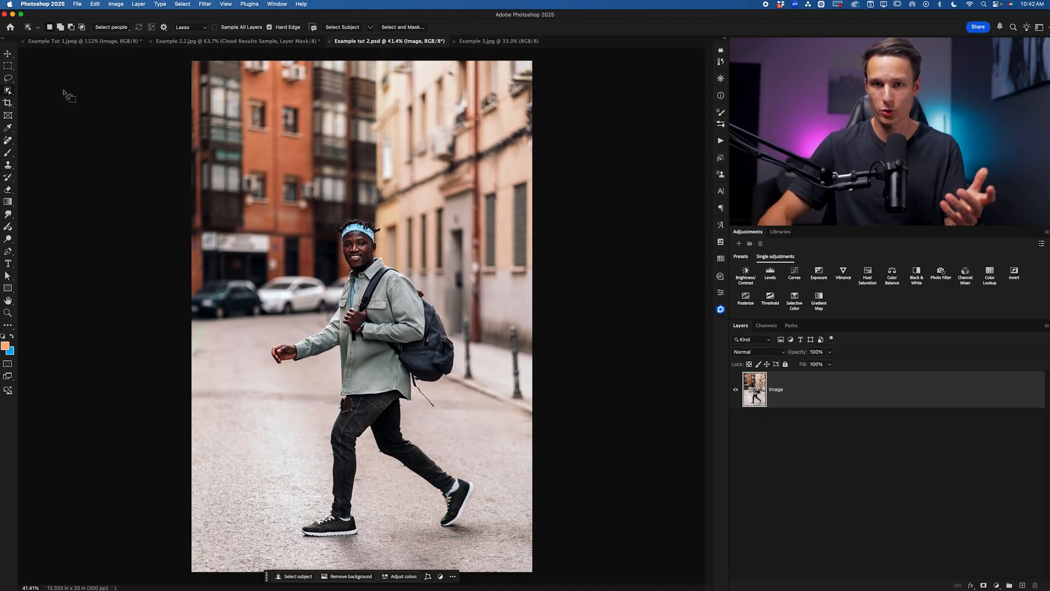
pyautogui.click(113, 27)
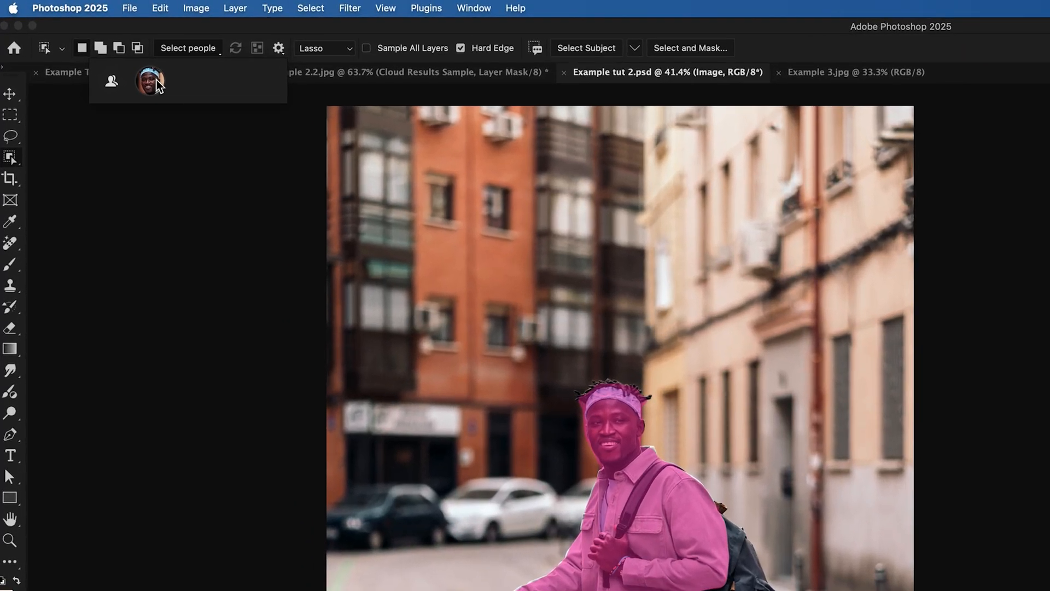
# Set Object Selection to Rectangle mode and select the walking man with a box about 8.87 by 14.14 in around him.
pyautogui.click(314, 51)
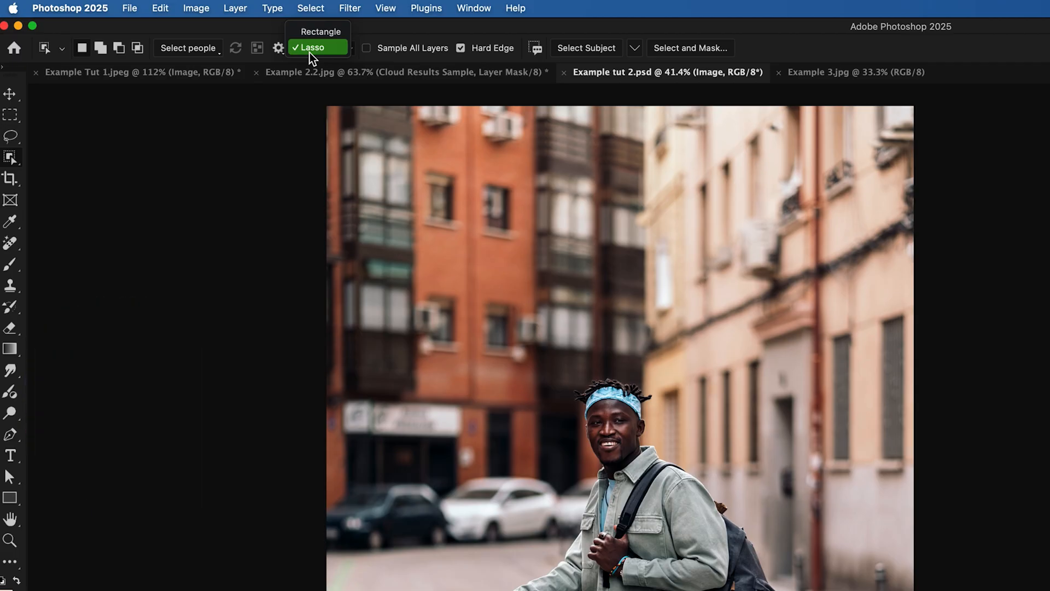
pyautogui.click(306, 34)
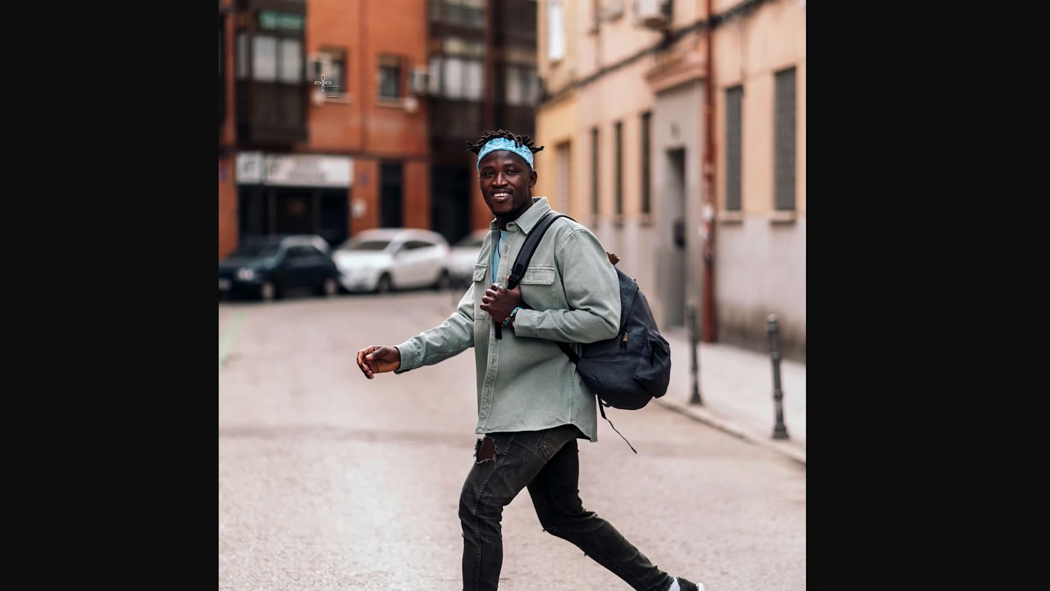
pyautogui.moveTo(341, 76); pyautogui.dragTo(488, 549)
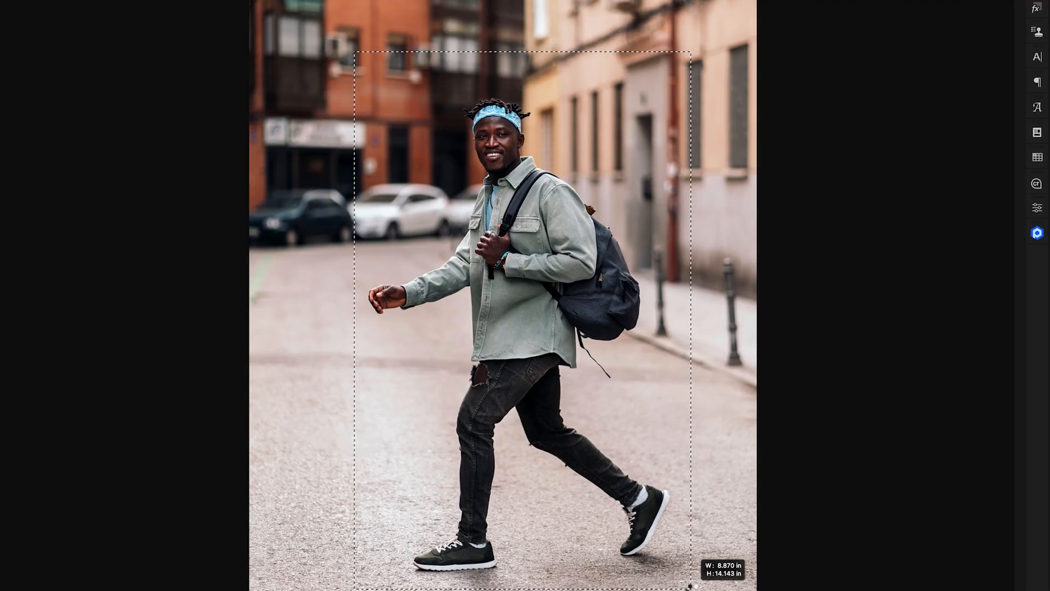
pyautogui.moveTo(695, 587); pyautogui.dragTo(696, 586)
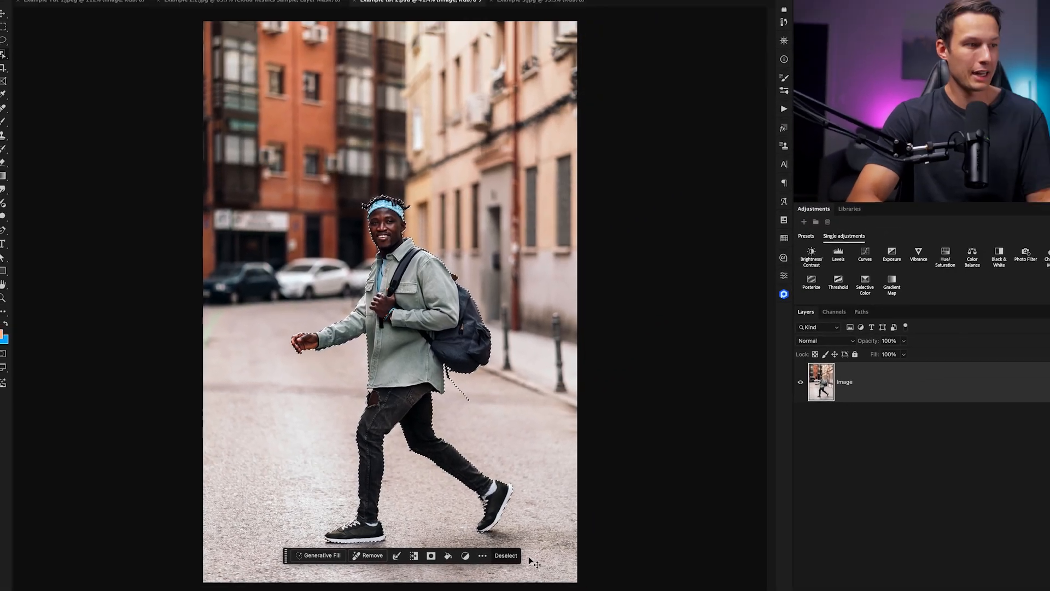
# Set Object Selection to Lasso mode and subtract the background gap between the shirt's front hem and the ripped jeans.
pyautogui.press('super+plus')
pyautogui.press('super+plus')
pyautogui.press('super+plus')
pyautogui.press('super+plus')
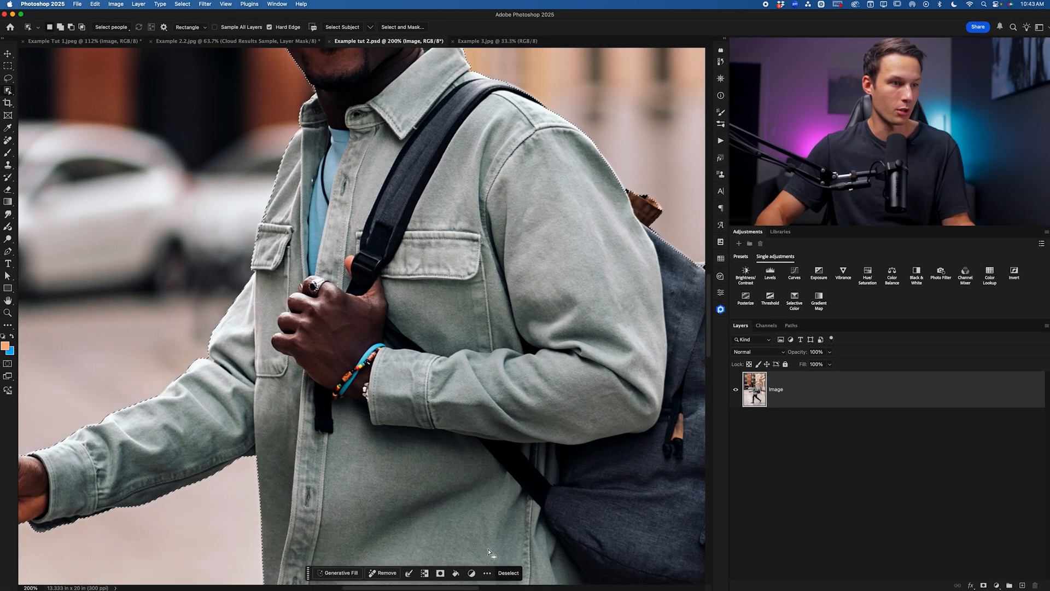
pyautogui.scroll(-10, 391, 403)
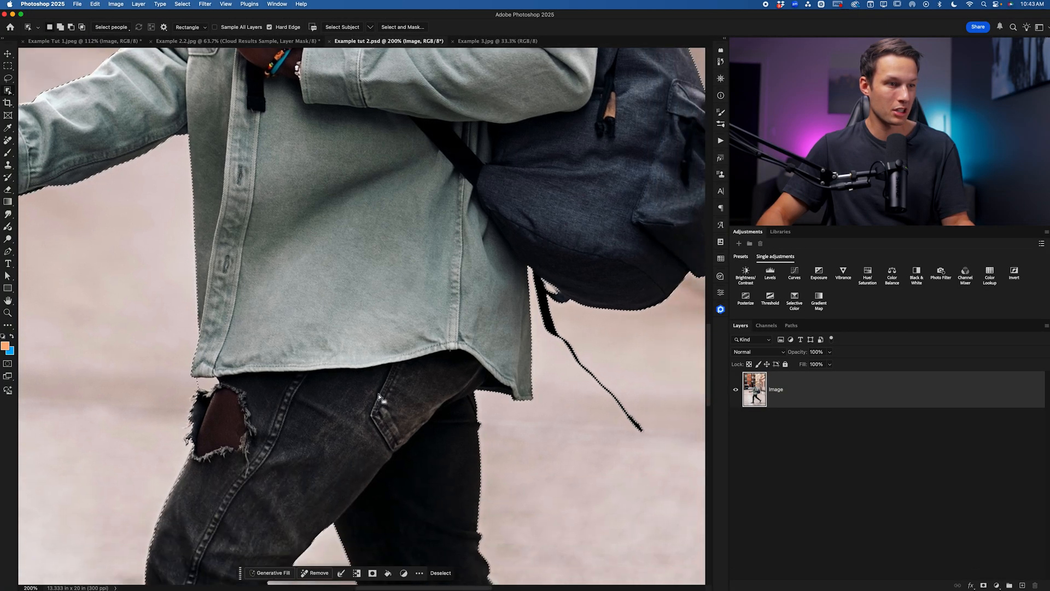
pyautogui.hscroll(-3, 379, 395)
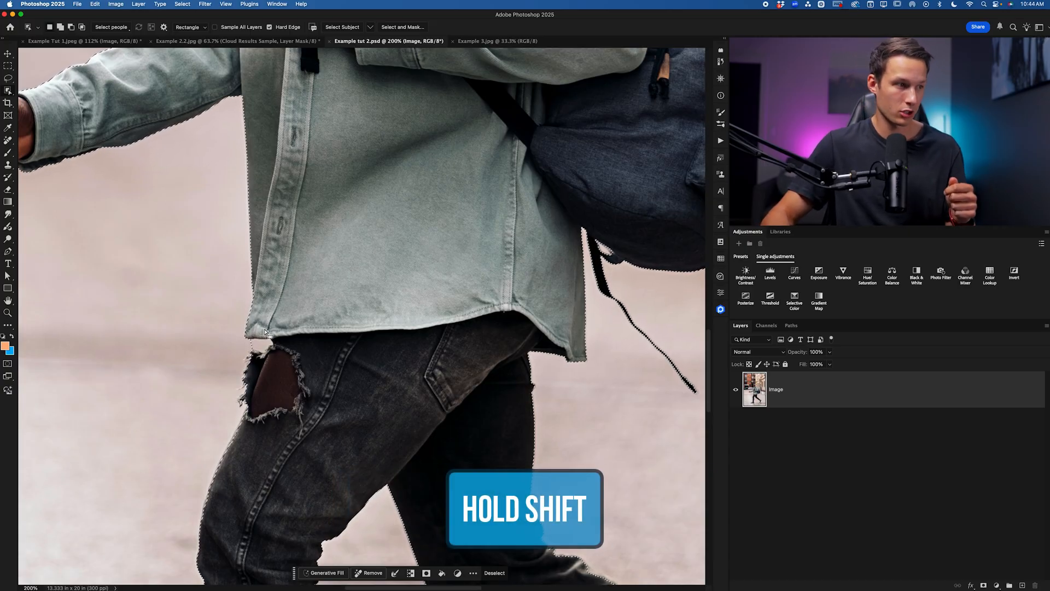
pyautogui.click(189, 28)
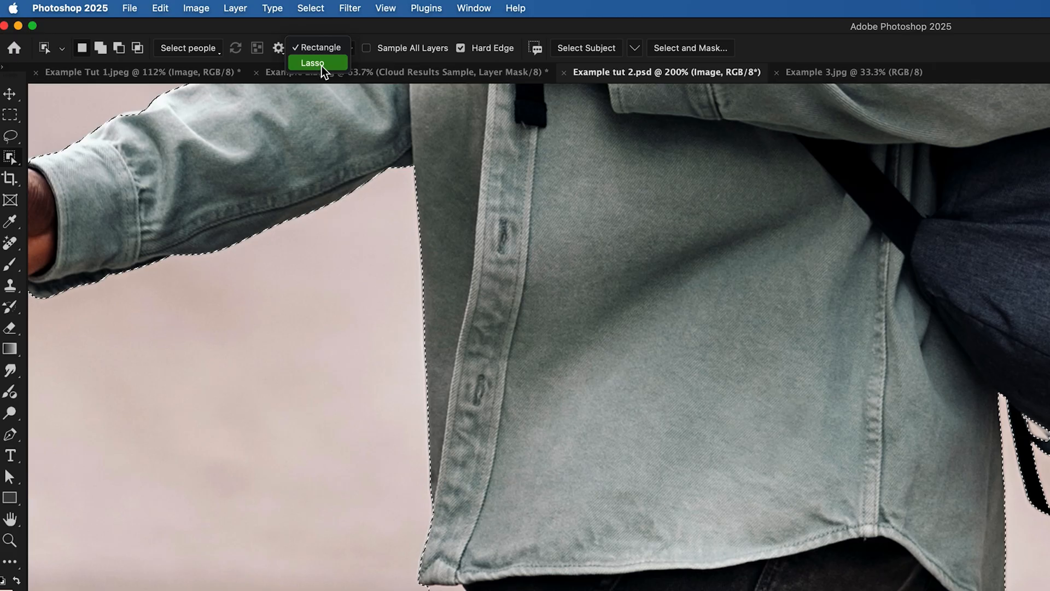
pyautogui.click(322, 65)
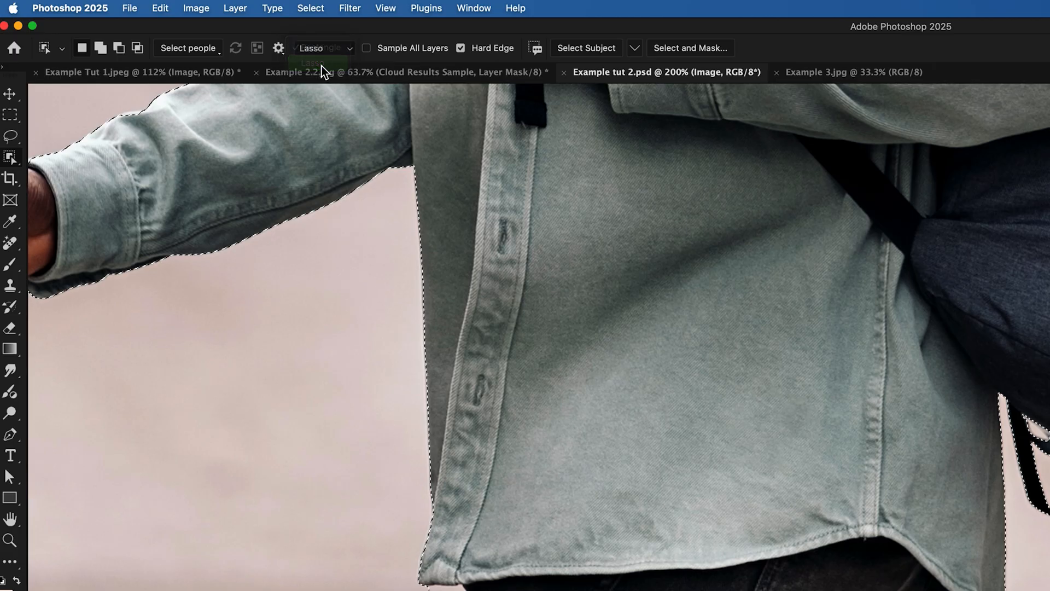
pyautogui.click(279, 48)
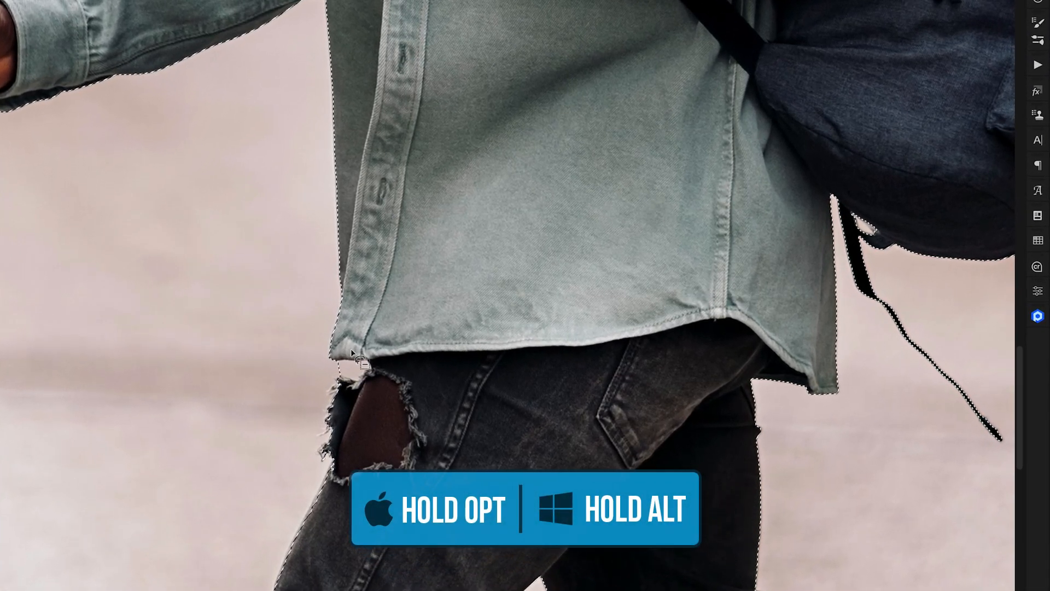
pyautogui.moveTo(350, 350)
pyautogui.mouseDown()
pyautogui.moveTo(316, 373)
pyautogui.moveTo(361, 391)
pyautogui.moveTo(377, 386)
pyautogui.moveTo(386, 362)
pyautogui.mouseUp()
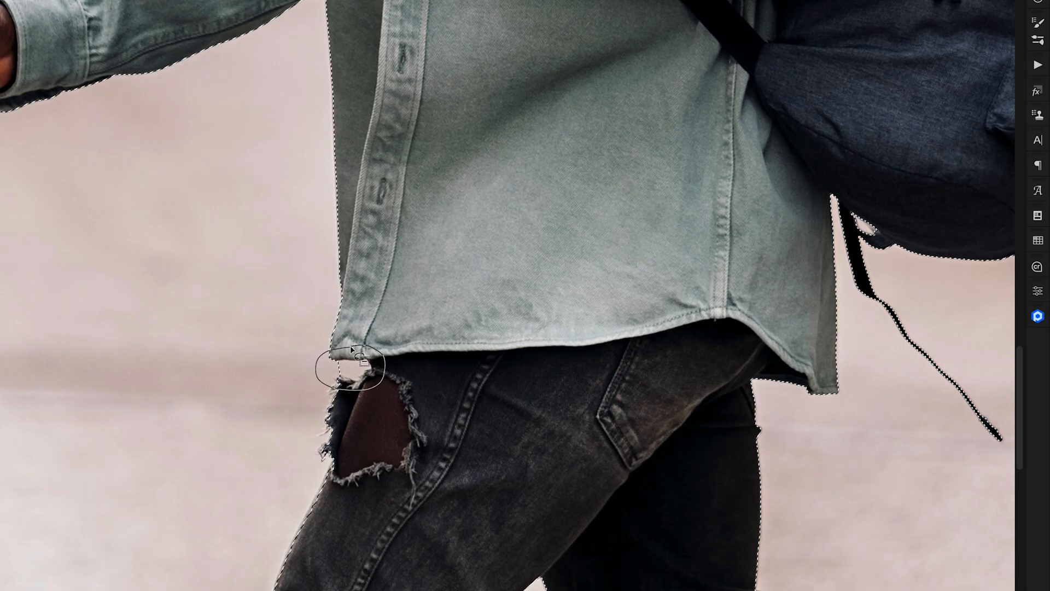
pyautogui.moveTo(351, 348); pyautogui.dragTo(358, 362)
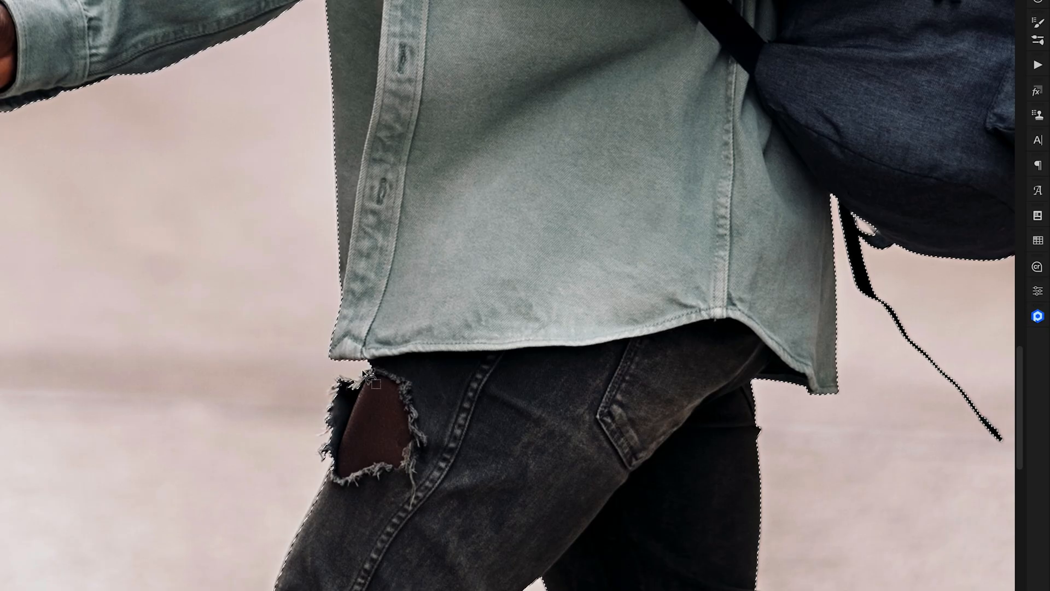
# Refine the man's selection along the frayed upper edge of the rip in his jeans using a lasso outline.
pyautogui.hotkey('ctrl', '+')
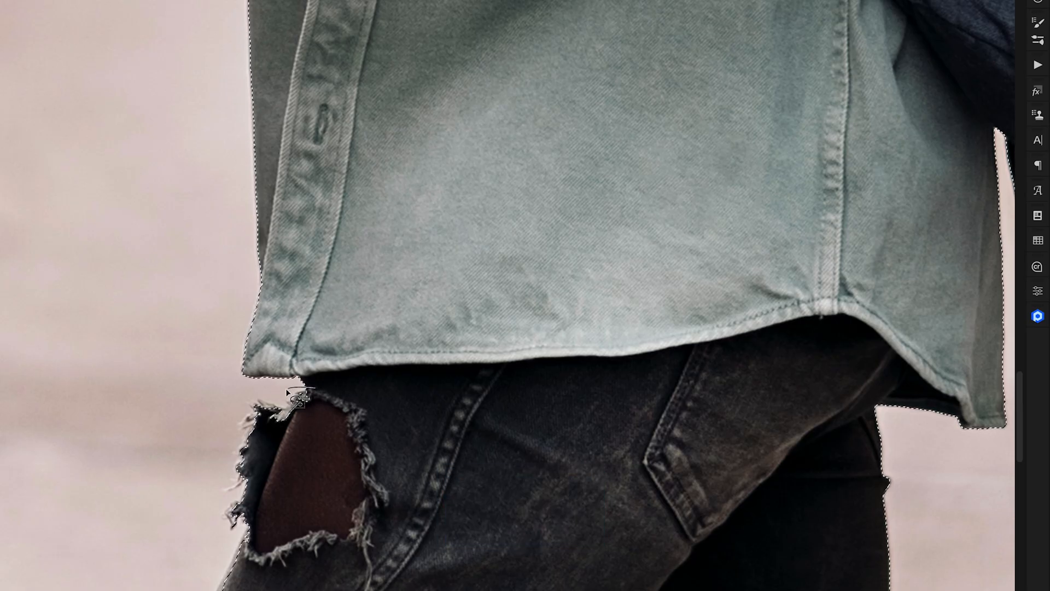
pyautogui.moveTo(260, 423)
pyautogui.mouseDown()
pyautogui.moveTo(289, 430)
pyautogui.moveTo(316, 406)
pyautogui.moveTo(314, 389)
pyautogui.mouseUp()
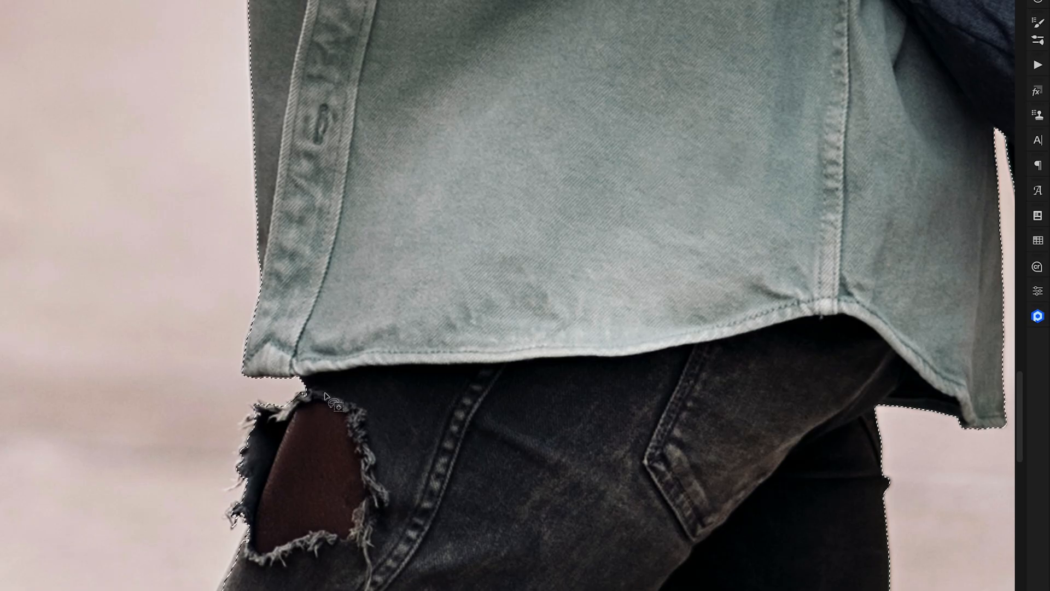
pyautogui.hscroll(-2, 320, 391)
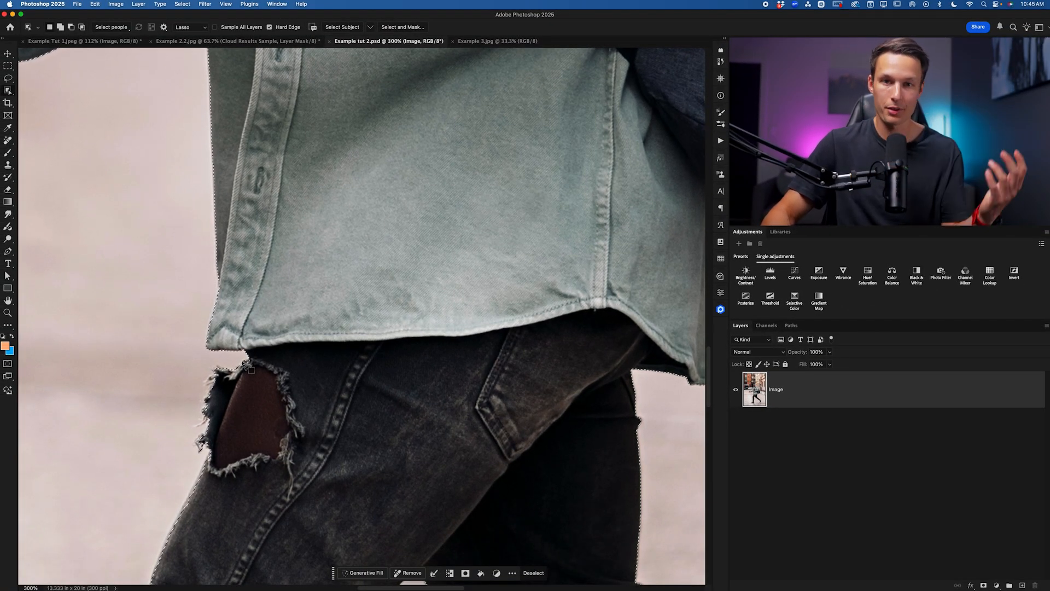
# Add a layer mask to the Image layer from the man's selection and inspect the cutout edges from head to jeans.
pyautogui.press('super+0')
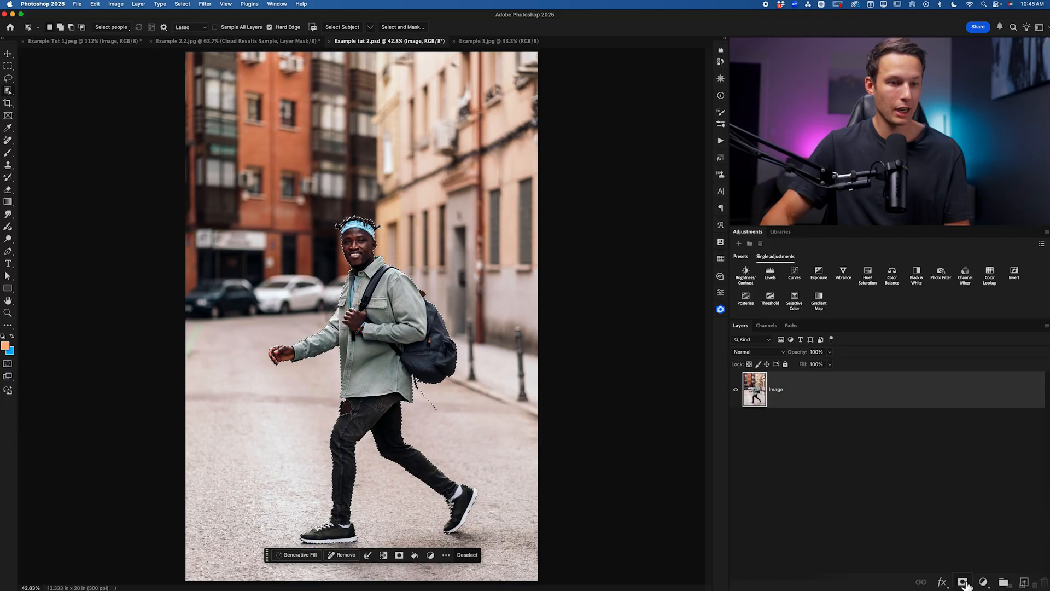
pyautogui.click(962, 581)
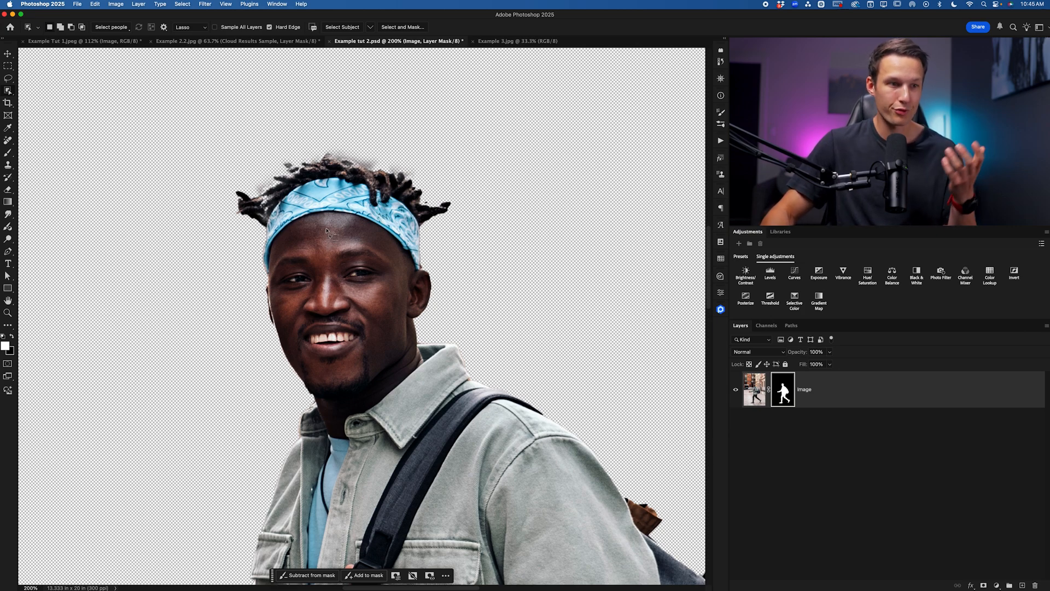
pyautogui.scroll(-10, 290, 268)
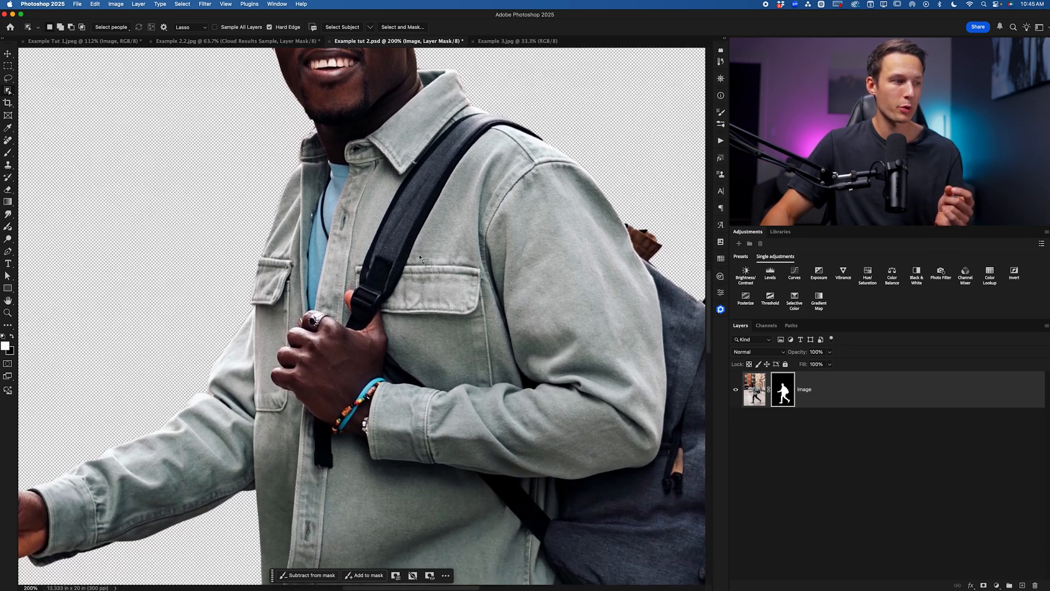
pyautogui.scroll(-1, 284, 367)
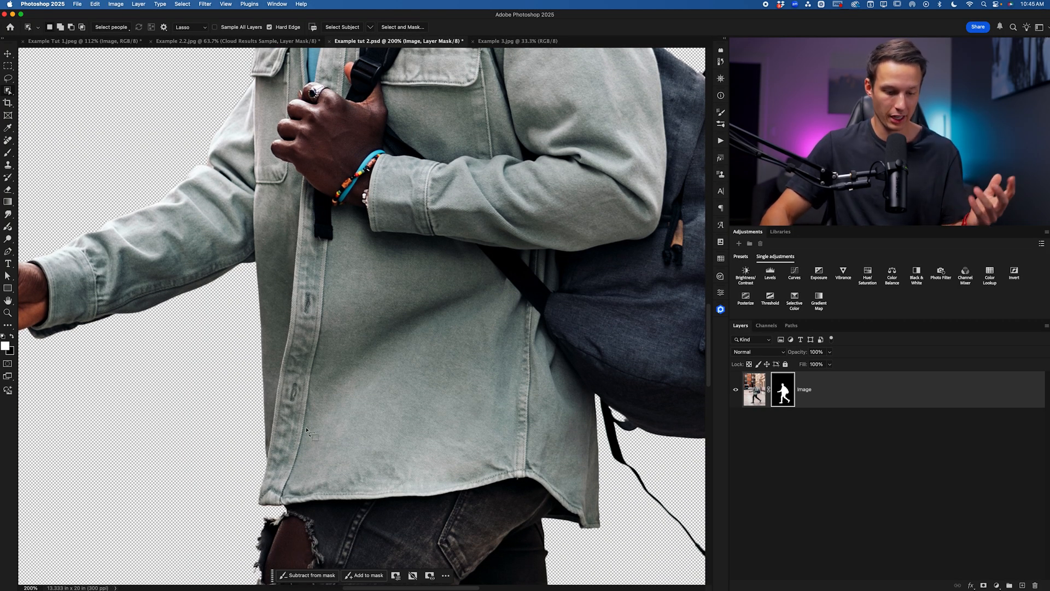
pyautogui.press('super+0')
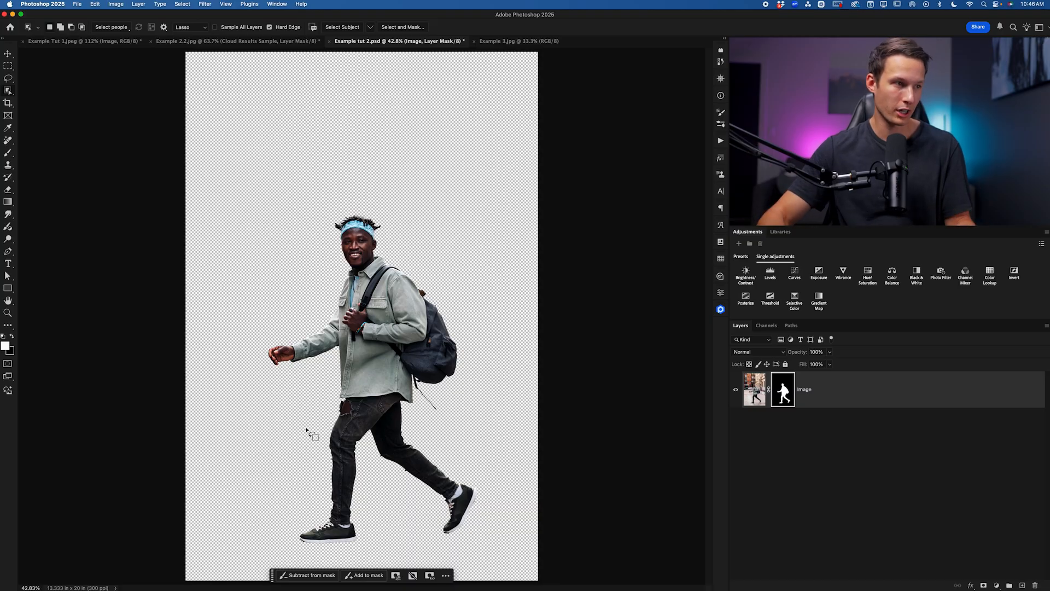
# Name the masked layer Object Selection, place an unmasked copy named Pen Tool above it, and set the Pen tool to Path mode.
pyautogui.rightClick(807, 398)
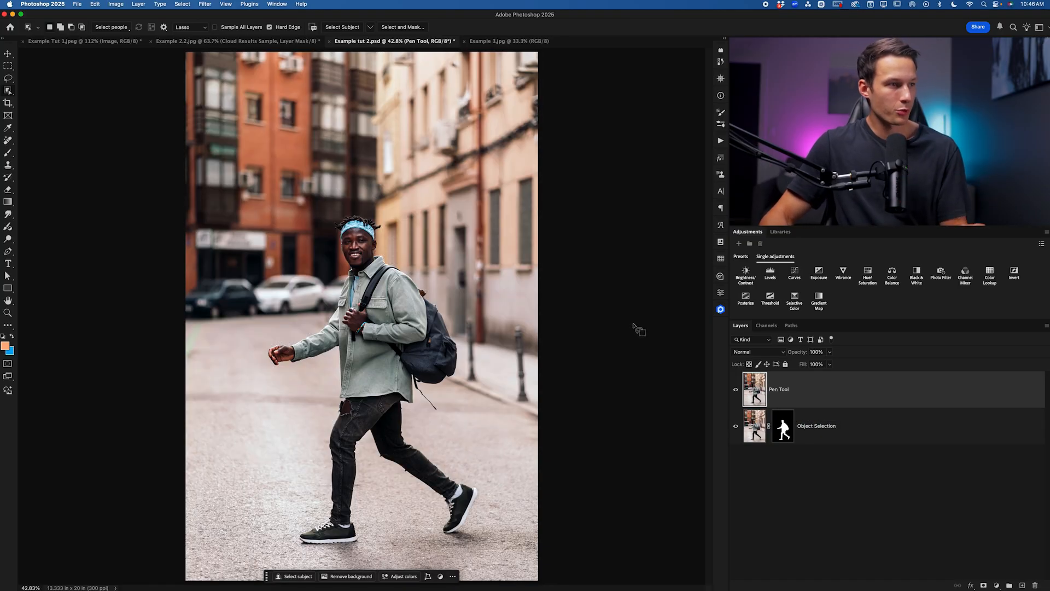
pyautogui.press('p')
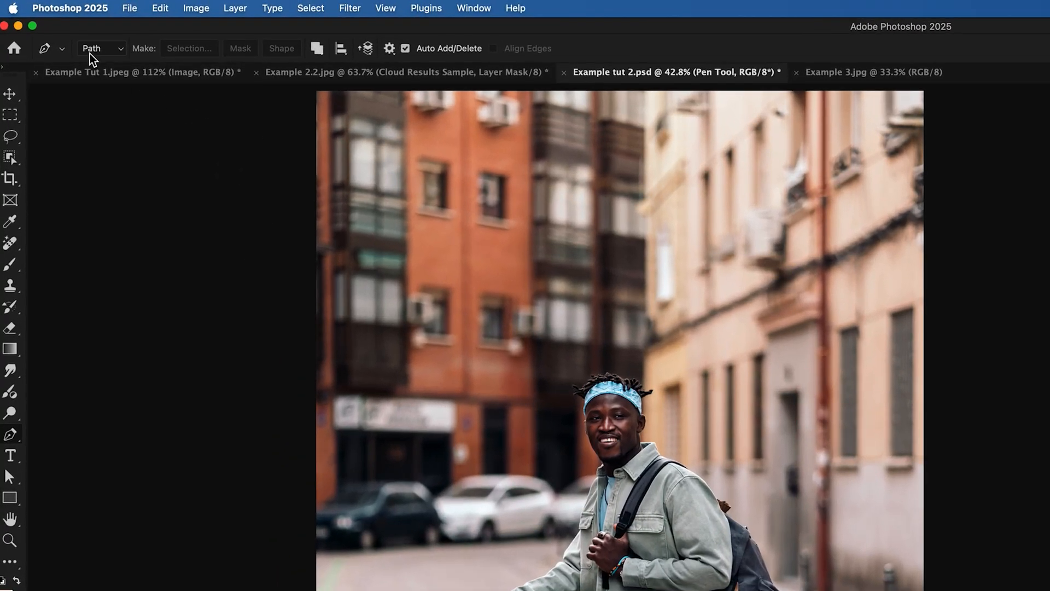
pyautogui.click(57, 27)
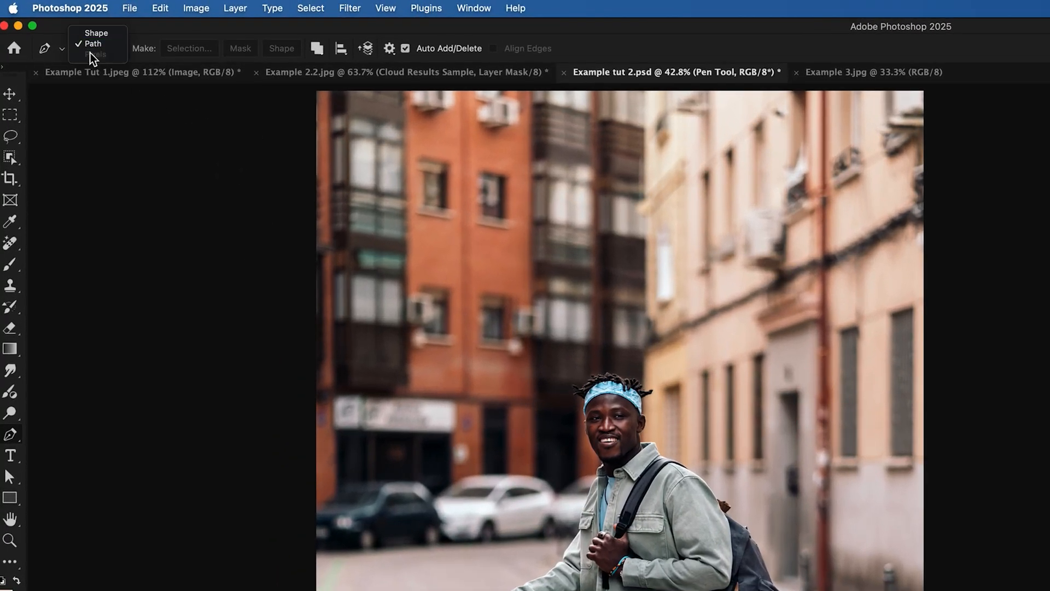
pyautogui.click(93, 46)
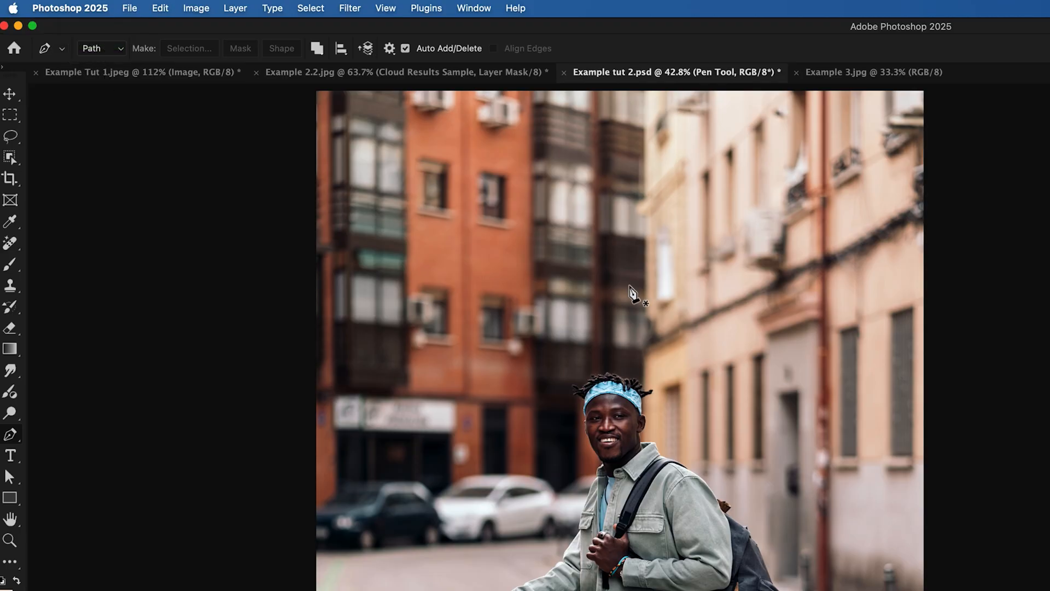
# Draw a closed practice path with straight and curved segments over the buildings above the man's head.
pyautogui.press('super+equal')
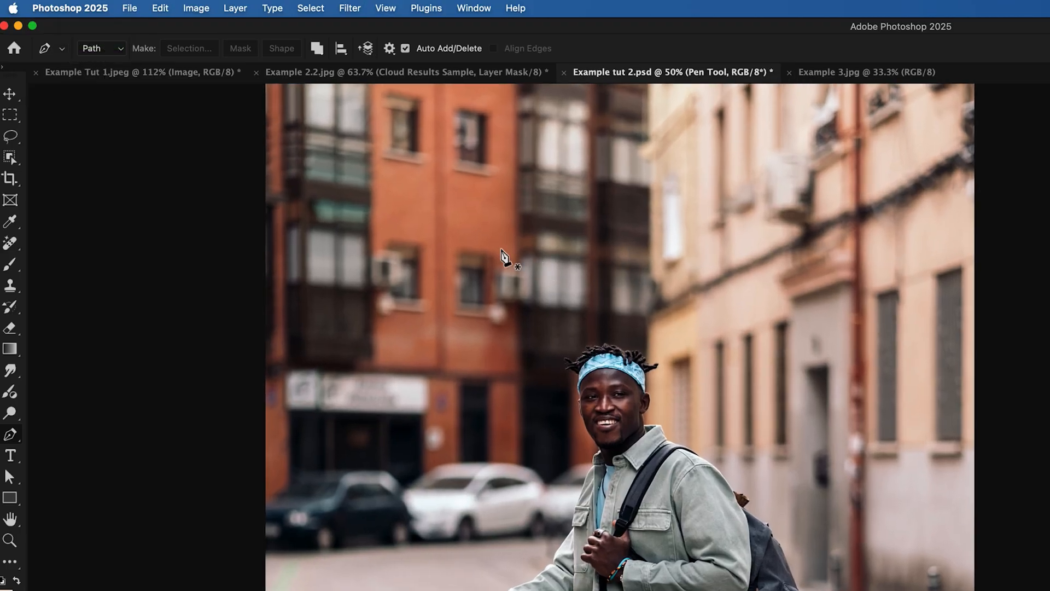
pyautogui.click(463, 226)
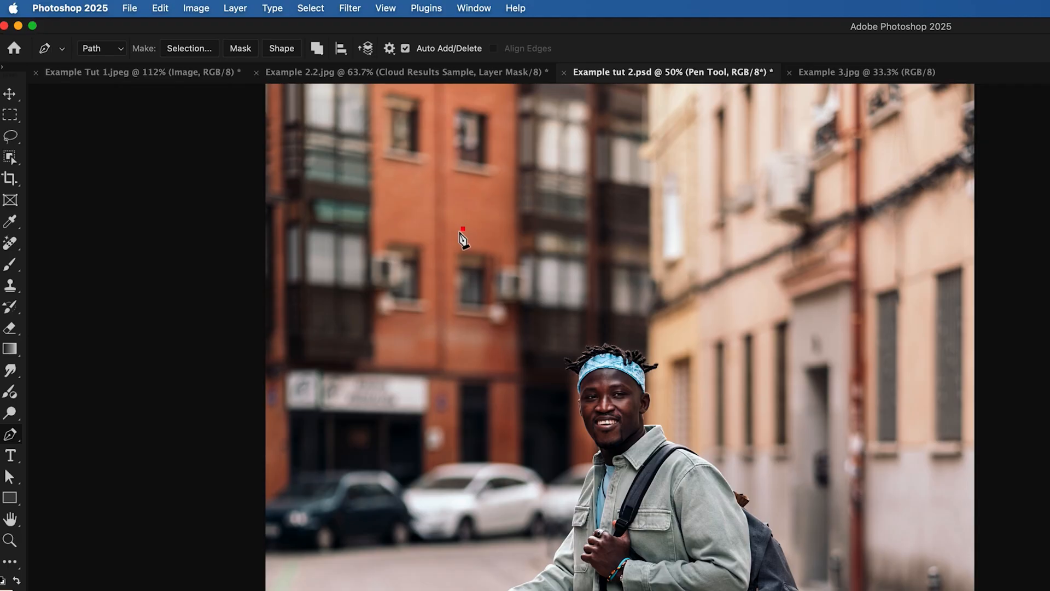
pyautogui.click(610, 228)
pyautogui.click(655, 263)
pyautogui.click(655, 287)
pyautogui.click(591, 298)
pyautogui.click(533, 332)
pyautogui.moveTo(532, 348); pyautogui.dragTo(525, 373)
pyautogui.click(470, 343)
pyautogui.click(456, 321)
pyautogui.click(431, 267)
pyautogui.click(465, 230)
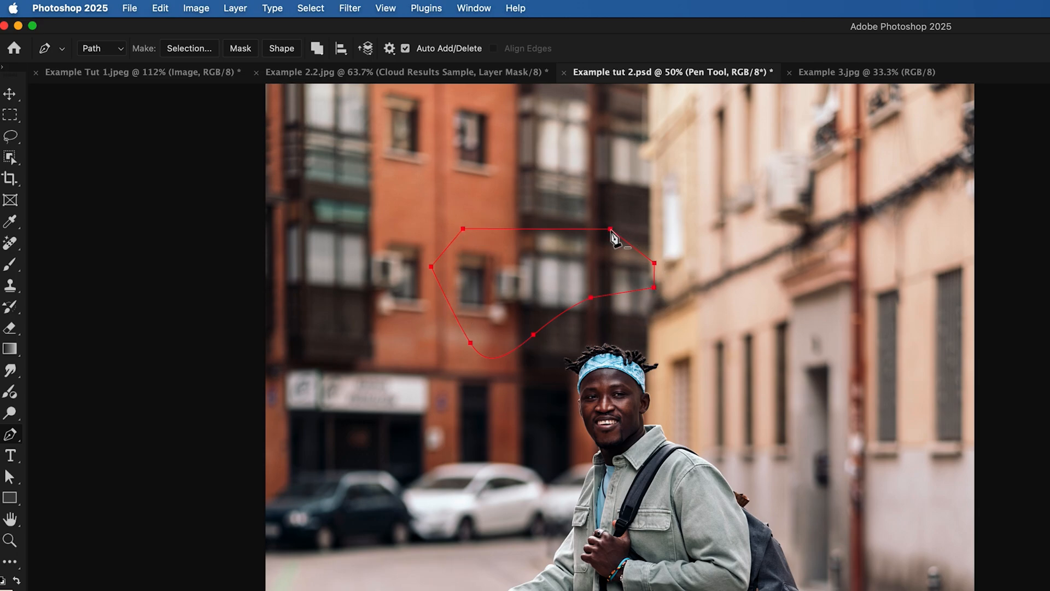
# Convert the practice path into a new anti-aliased selection with a 0-pixel feather radius, and deselect it.
pyautogui.rightClick(534, 268)
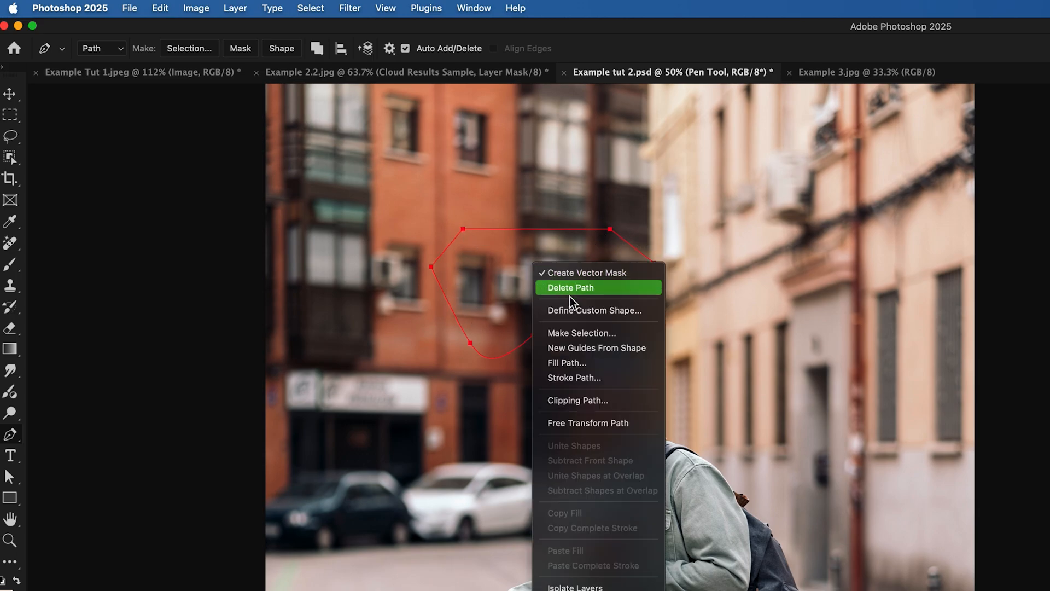
pyautogui.click(576, 333)
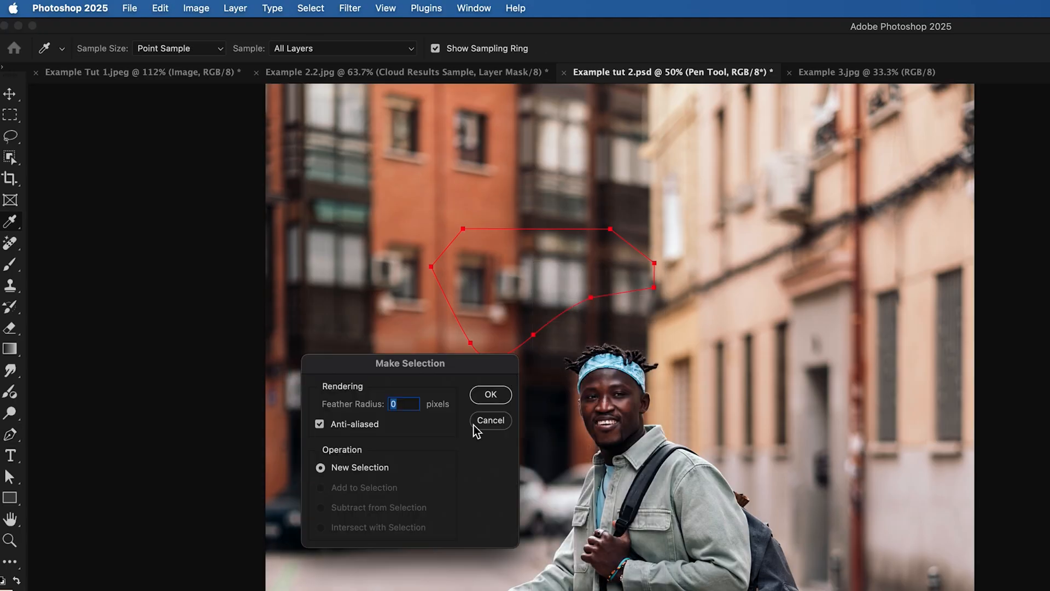
pyautogui.click(488, 394)
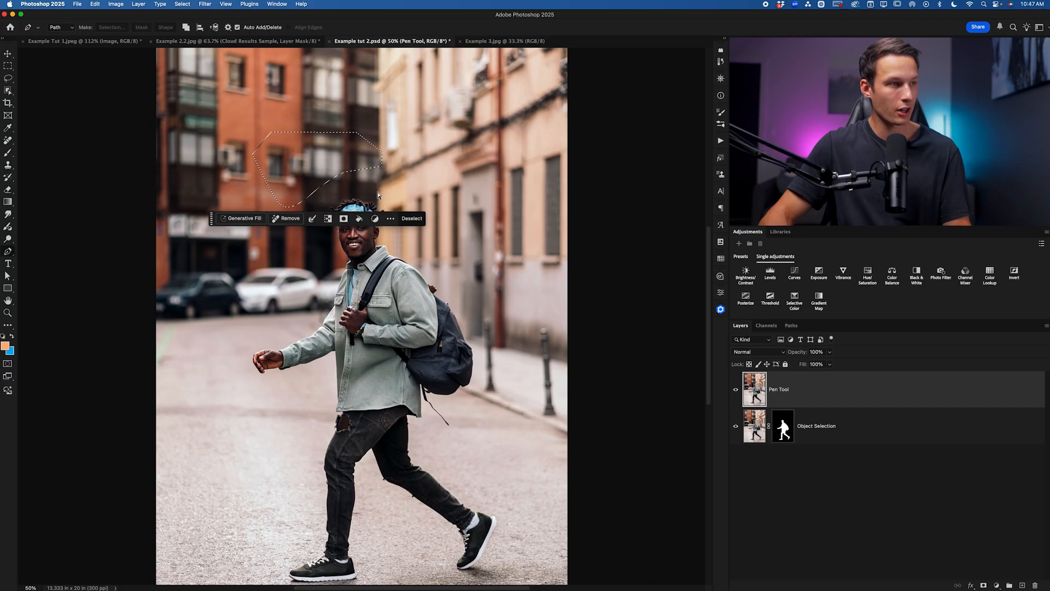
pyautogui.press('super+d')
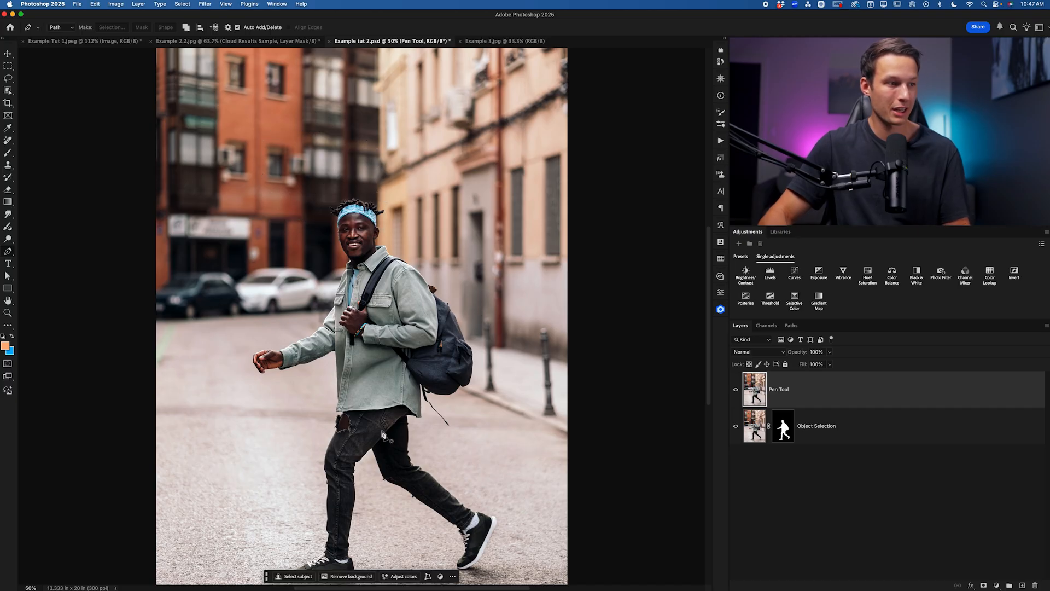
# Convert the path around the man into a new anti-aliased selection with a 0.5-pixel feather radius, and mask the Pen Tool layer with it.
pyautogui.scroll(-3, 369, 505)
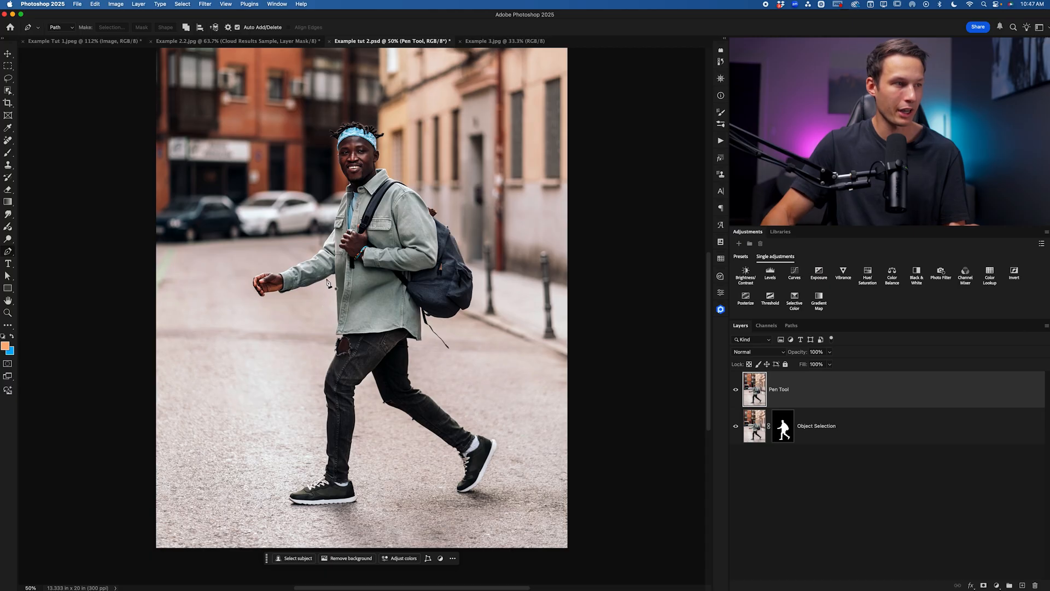
pyautogui.hscroll(1, 334, 206)
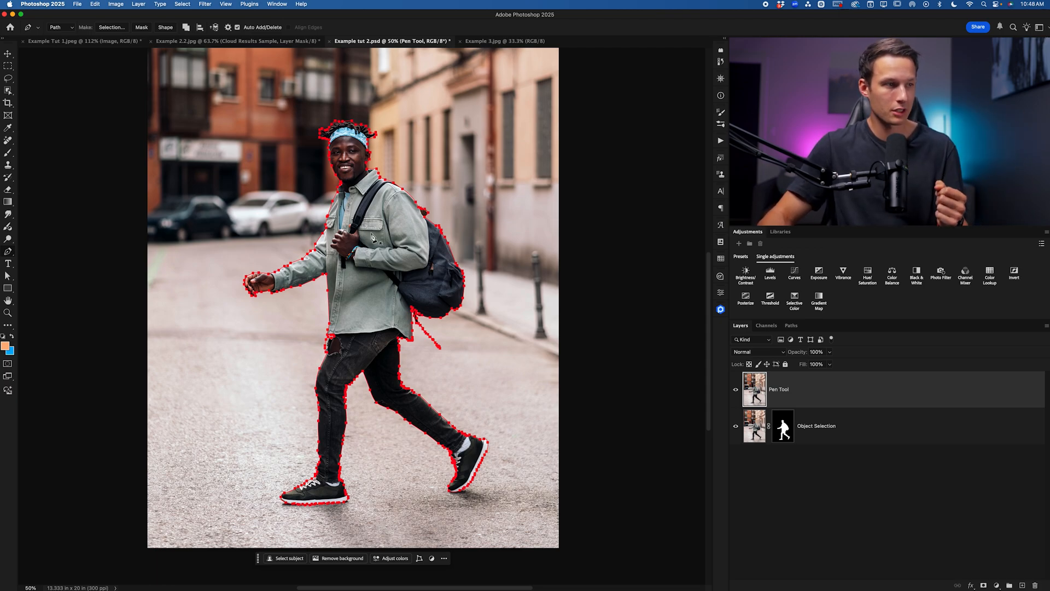
pyautogui.rightClick(372, 231)
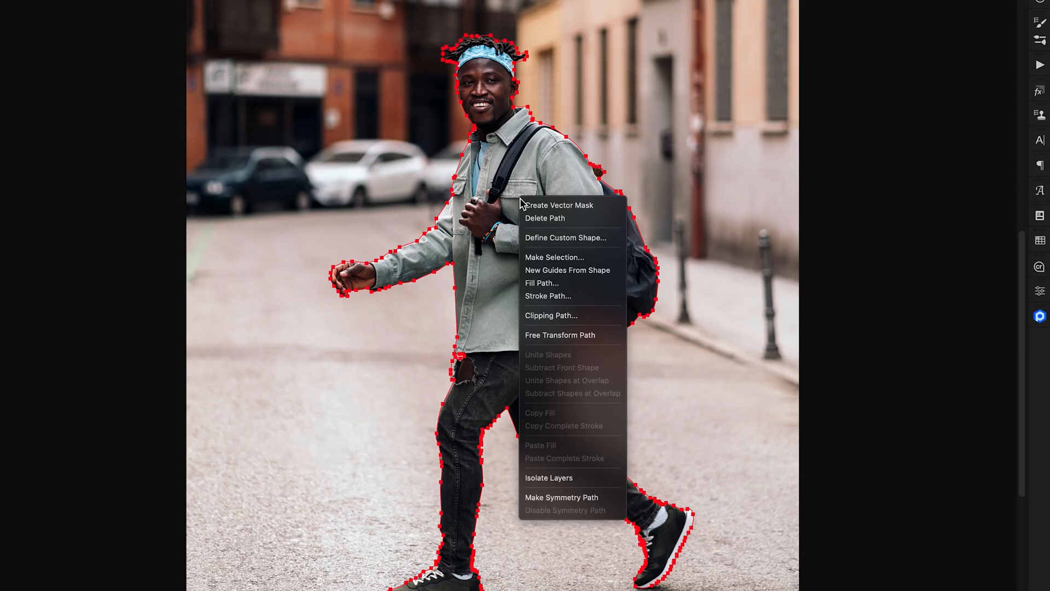
pyautogui.click(545, 257)
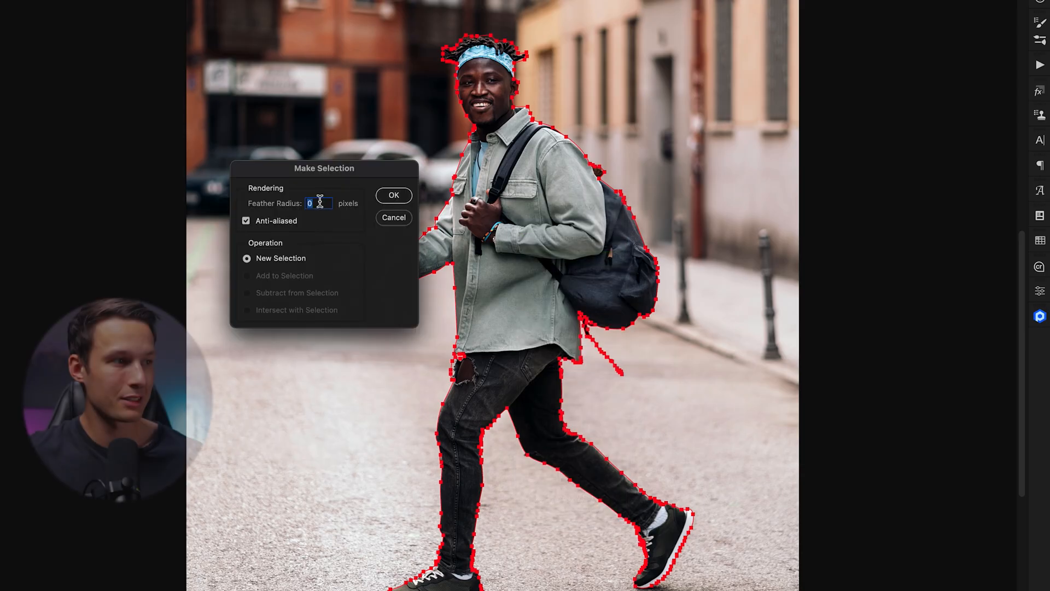
pyautogui.write('0.5')
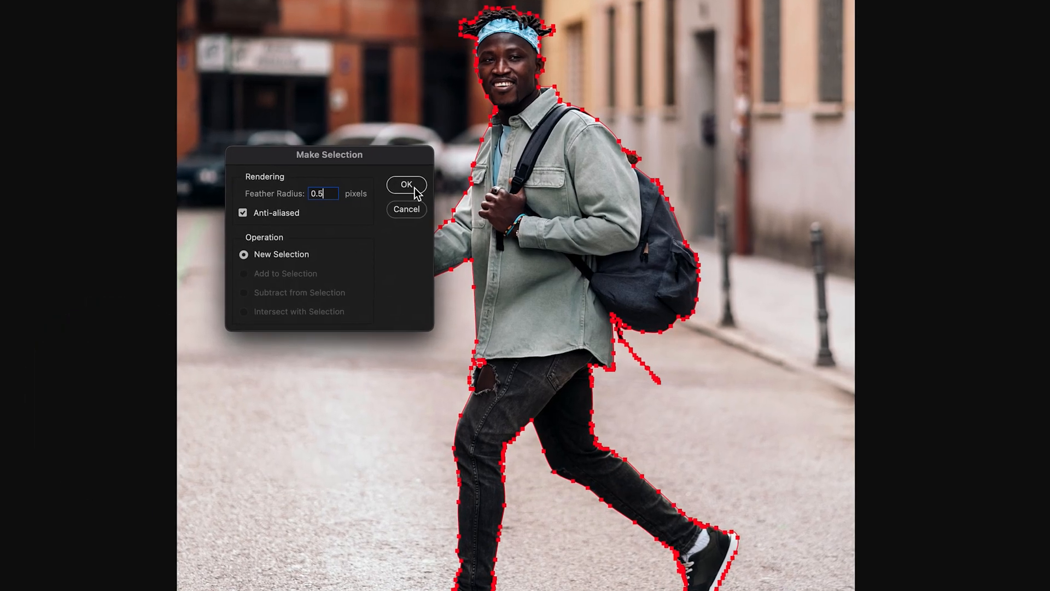
pyautogui.click(394, 194)
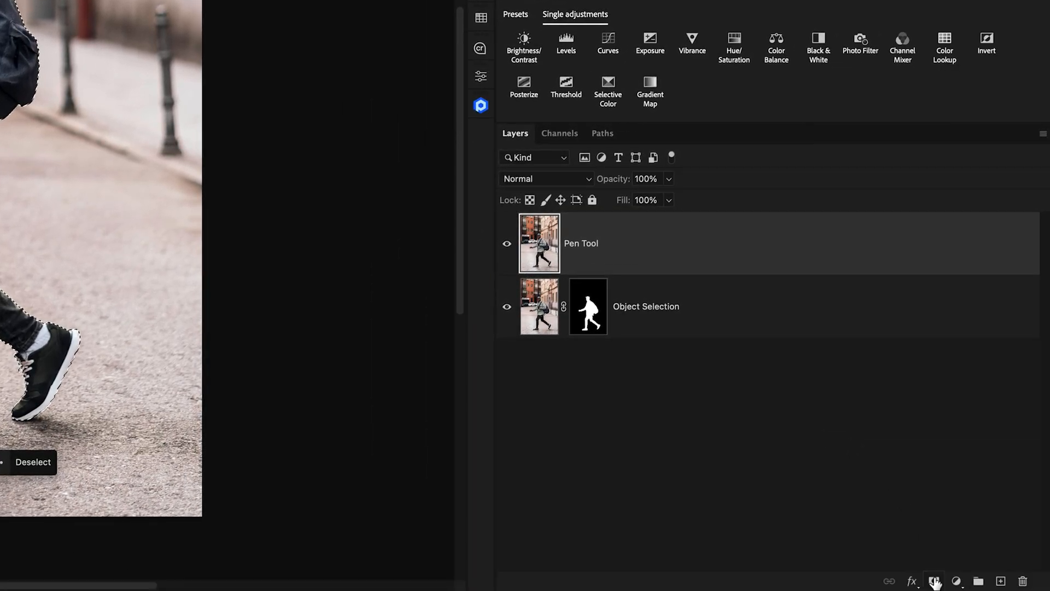
pyautogui.click(933, 579)
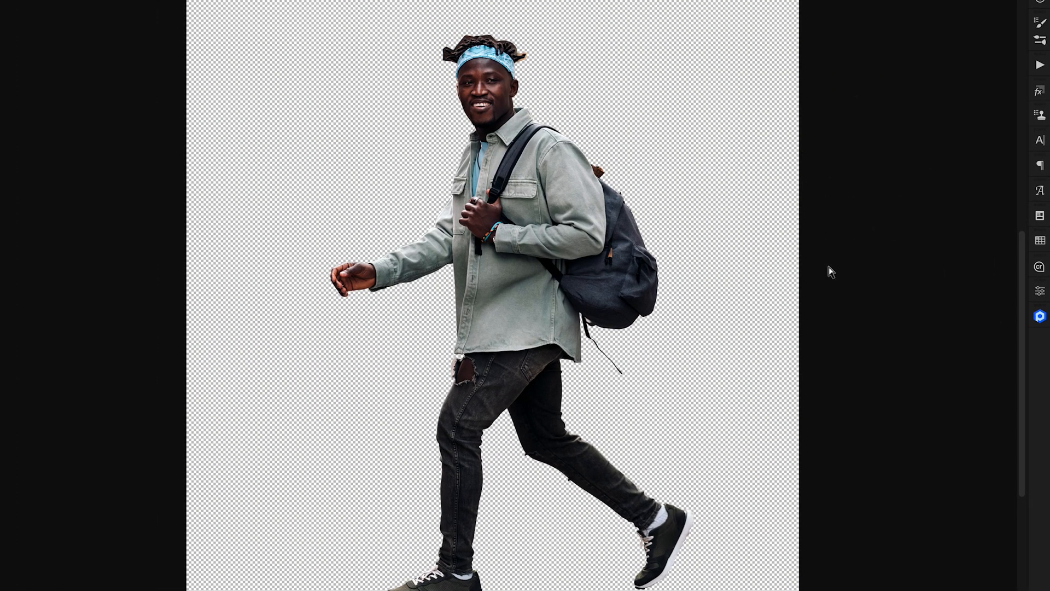
# Show the Object Selection layer and move it left so its cutout sits beside the Pen Tool cutout.
pyautogui.hotkey('ctrl', '+')
pyautogui.hotkey('ctrl', '+')
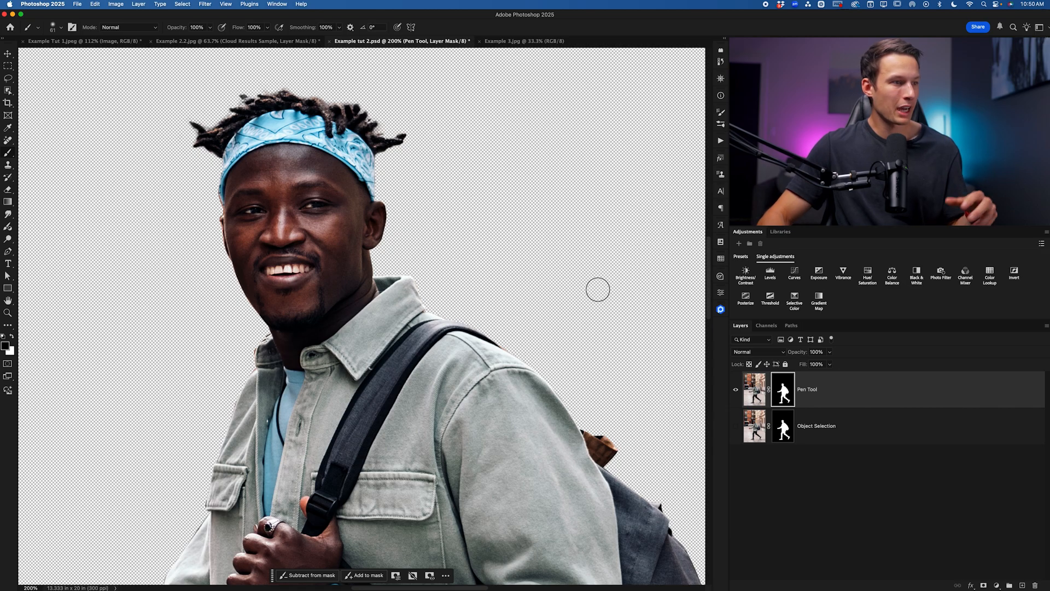
pyautogui.click(736, 426)
pyautogui.click(879, 438)
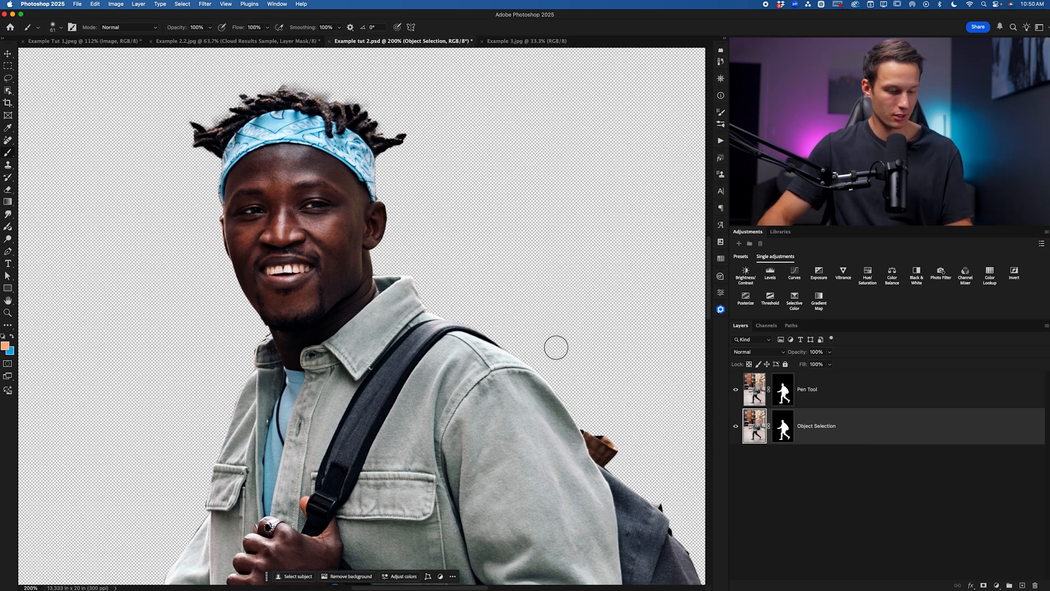
pyautogui.press('v')
pyautogui.moveTo(354, 336); pyautogui.dragTo(112, 335)
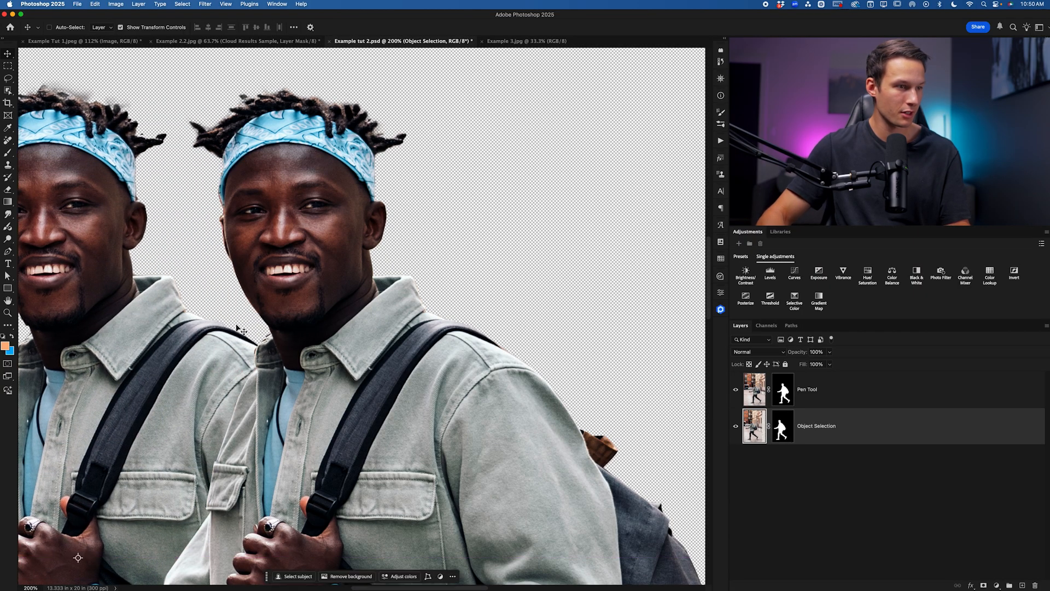
# Compare the edges of the two cutouts from the hair and headband down to the jeans and shoes.
pyautogui.press('super+plus')
pyautogui.scroll(4, 246, 329)
pyautogui.hscroll(-8, 251, 331)
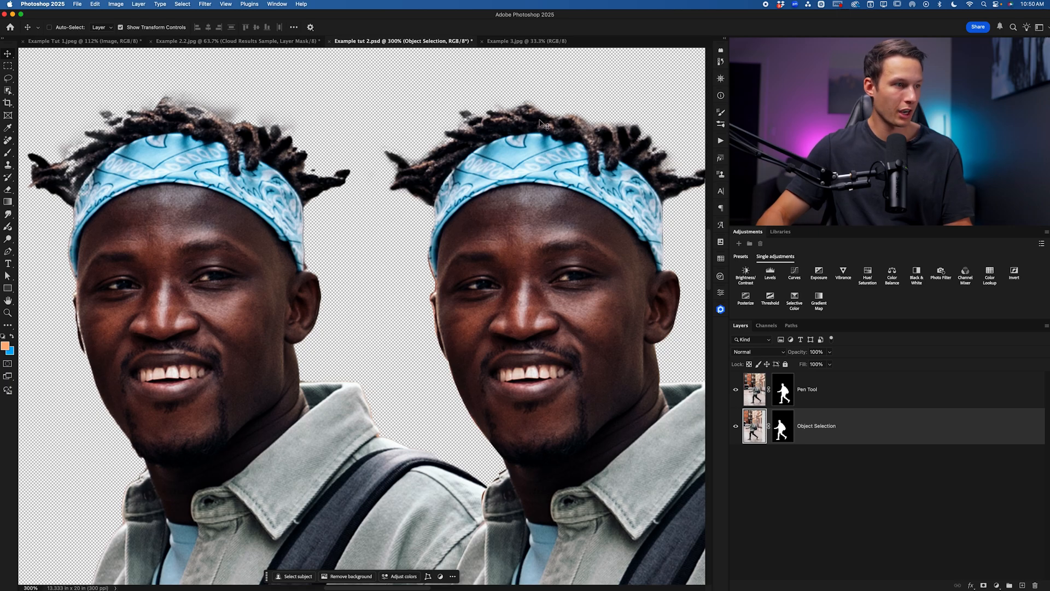
pyautogui.hscroll(5, 326, 389)
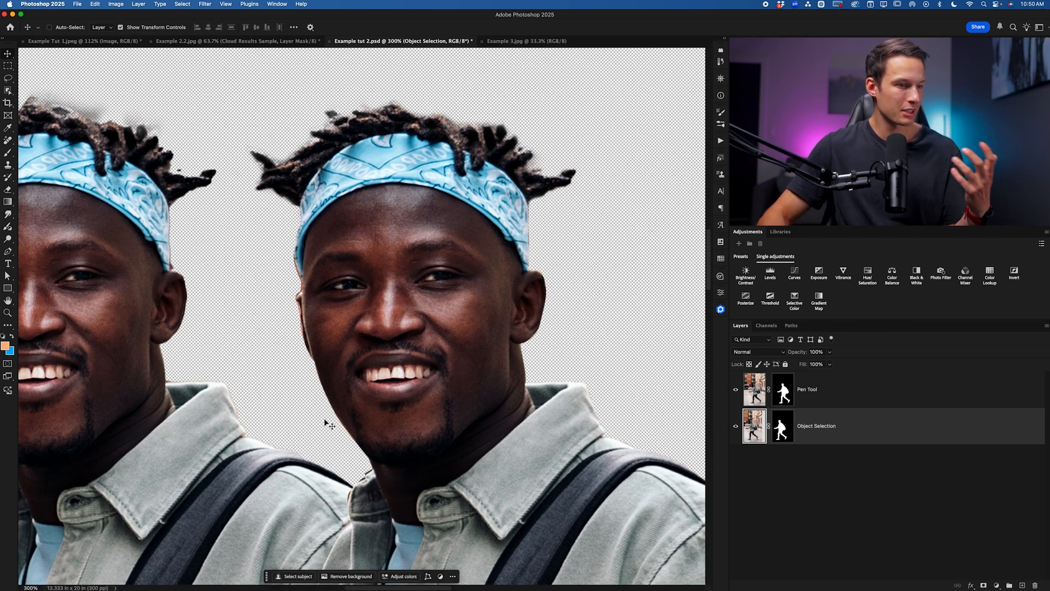
pyautogui.scroll(-15, 339, 424)
pyautogui.scroll(-15, 372, 434)
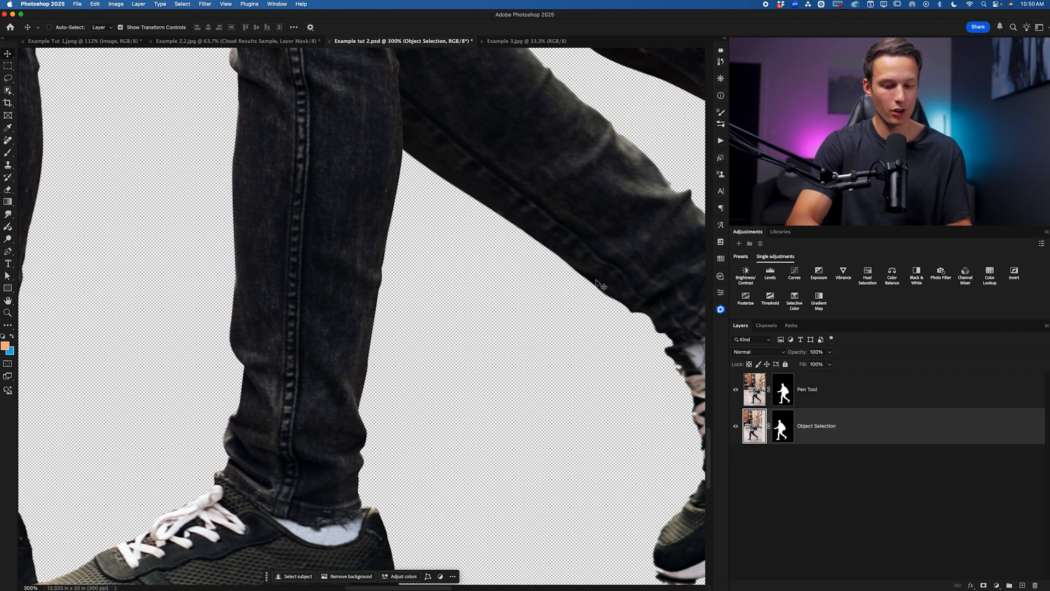
pyautogui.press('super')
pyautogui.press('super+0')
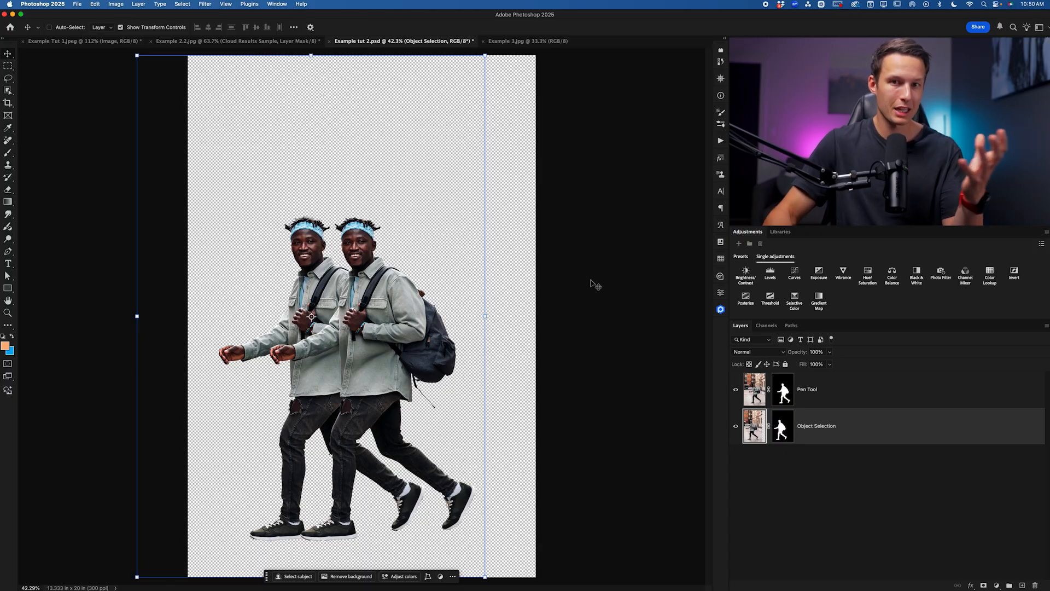
# Switch to the Example 3.jpg document and examine the fine branches and leaves against the sky.
pyautogui.hotkey('ctrl', 'Tab')
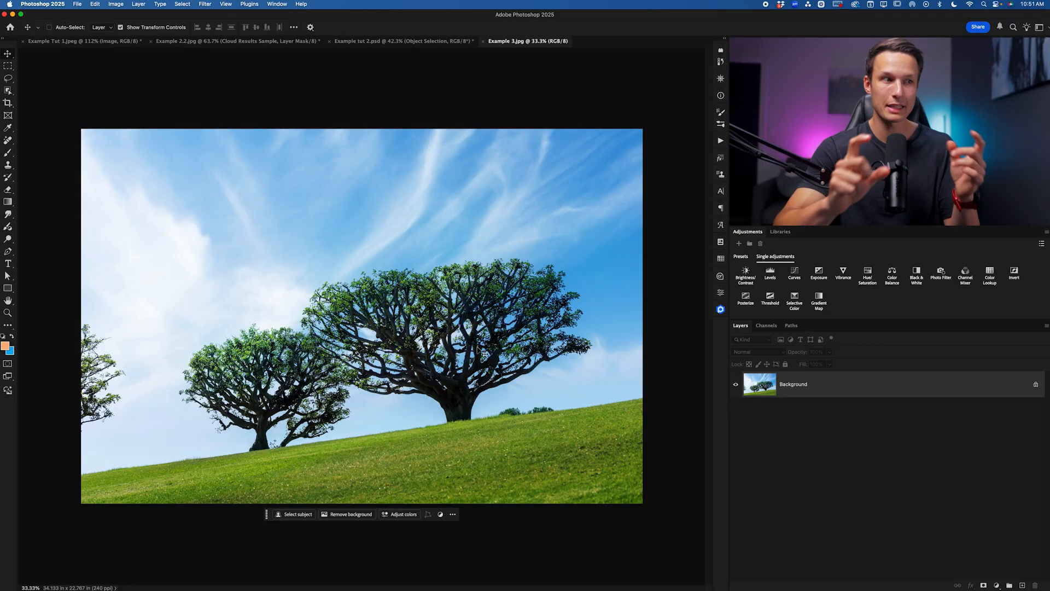
pyautogui.press('super+plus')
pyautogui.press('super+plus')
pyautogui.press('super+plus')
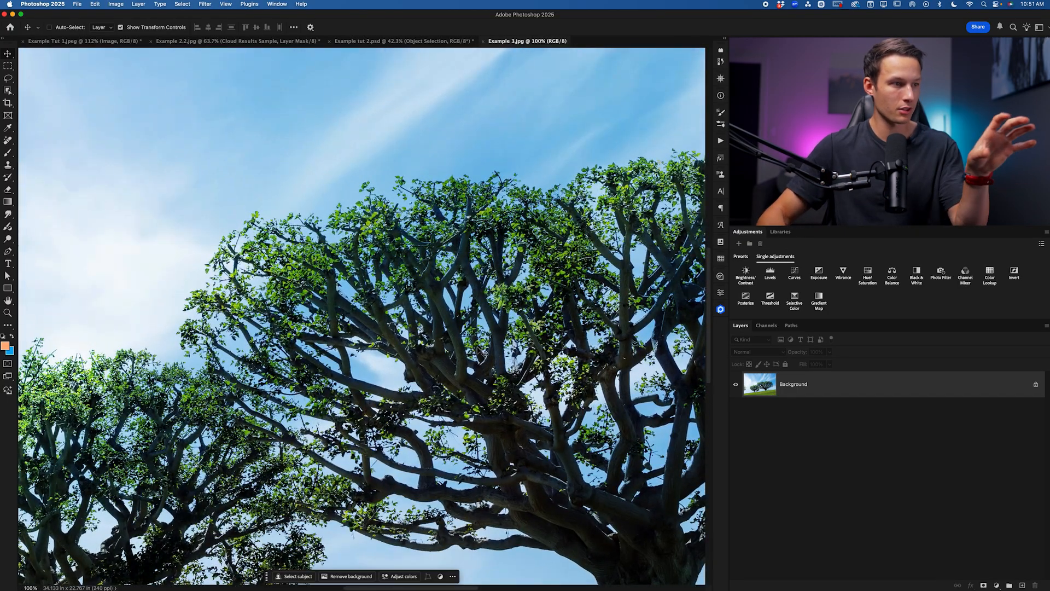
pyautogui.hscroll(1, 463, 402)
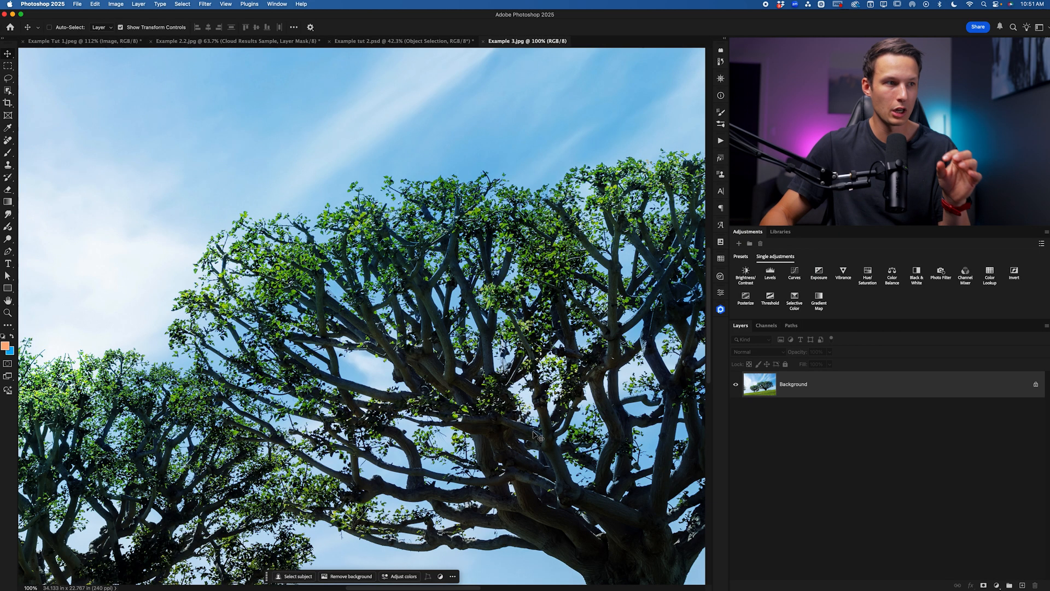
pyautogui.press('super+0')
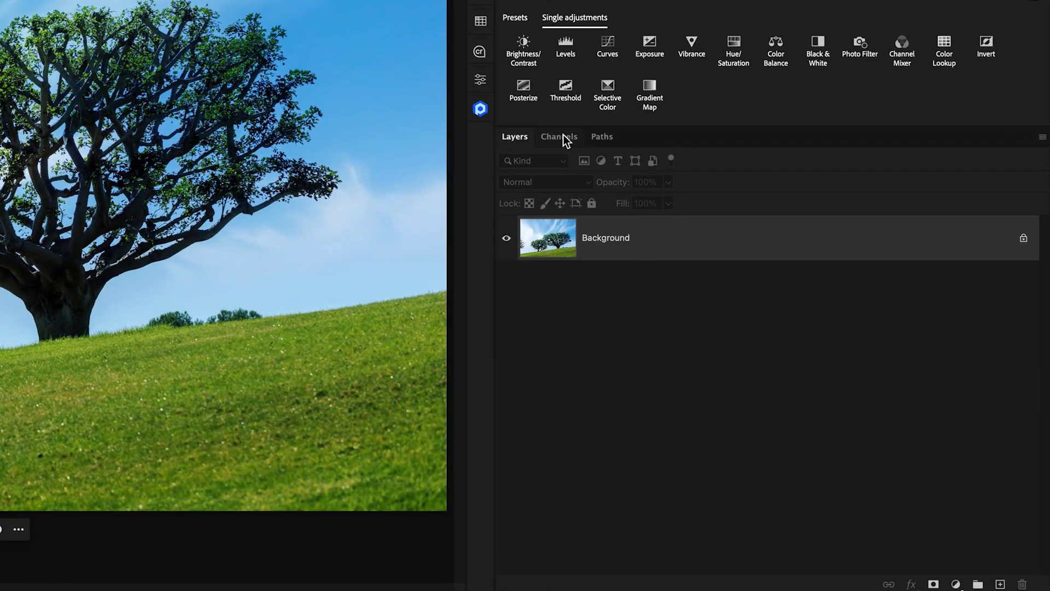
# Compare the Red, Green and Blue channels of the tree photo and duplicate the Blue channel.
pyautogui.click(565, 141)
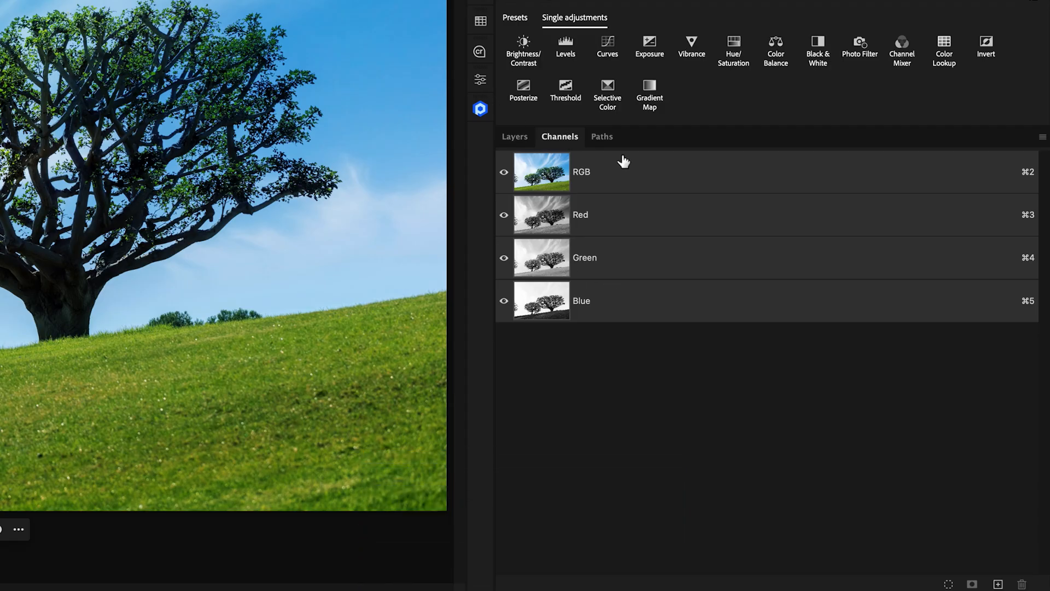
pyautogui.click(632, 214)
pyautogui.click(628, 258)
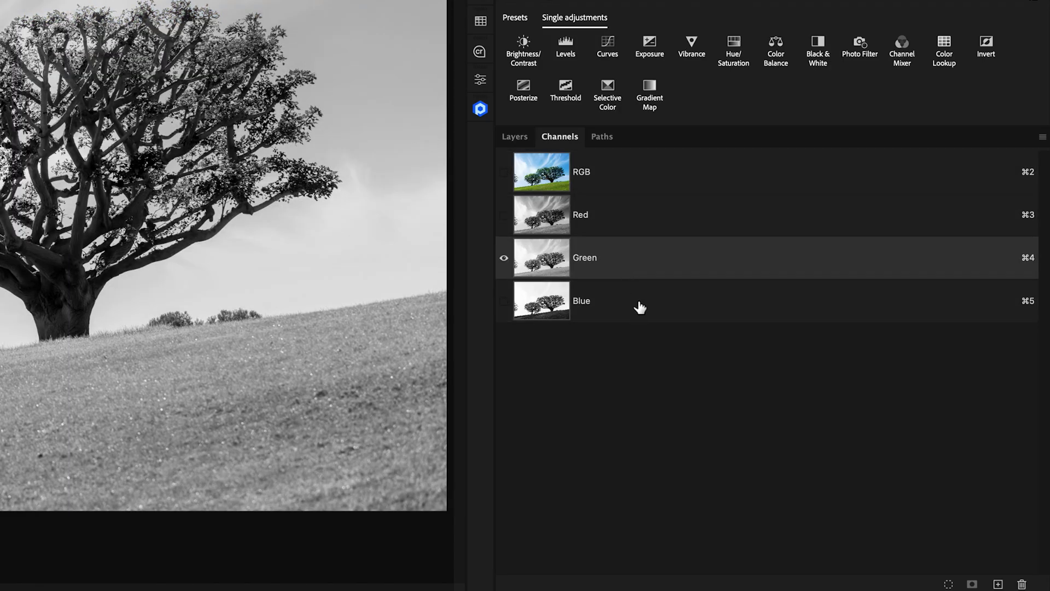
pyautogui.click(645, 307)
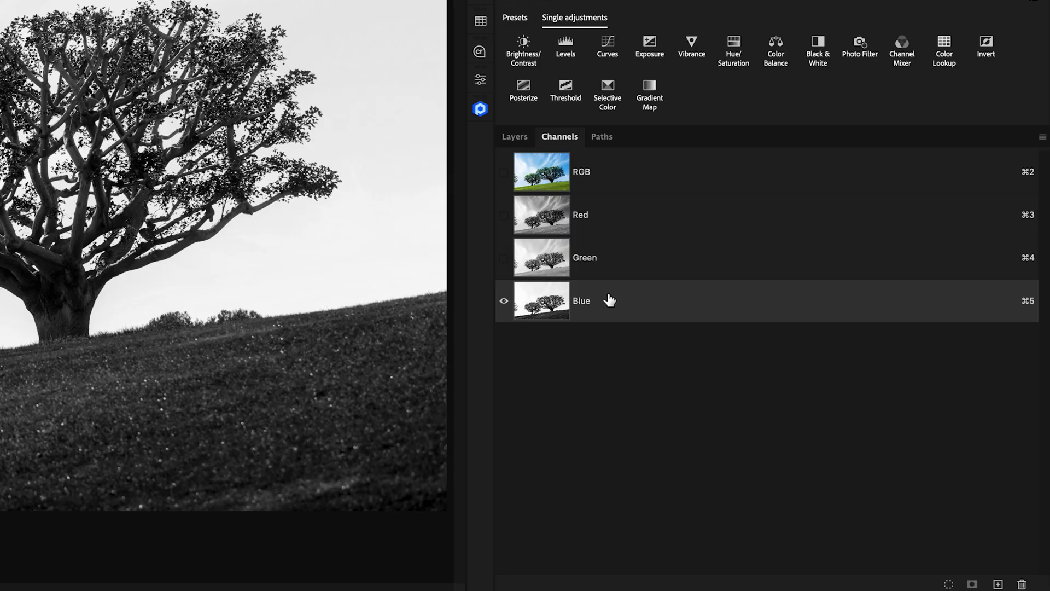
pyautogui.moveTo(595, 300); pyautogui.dragTo(998, 584)
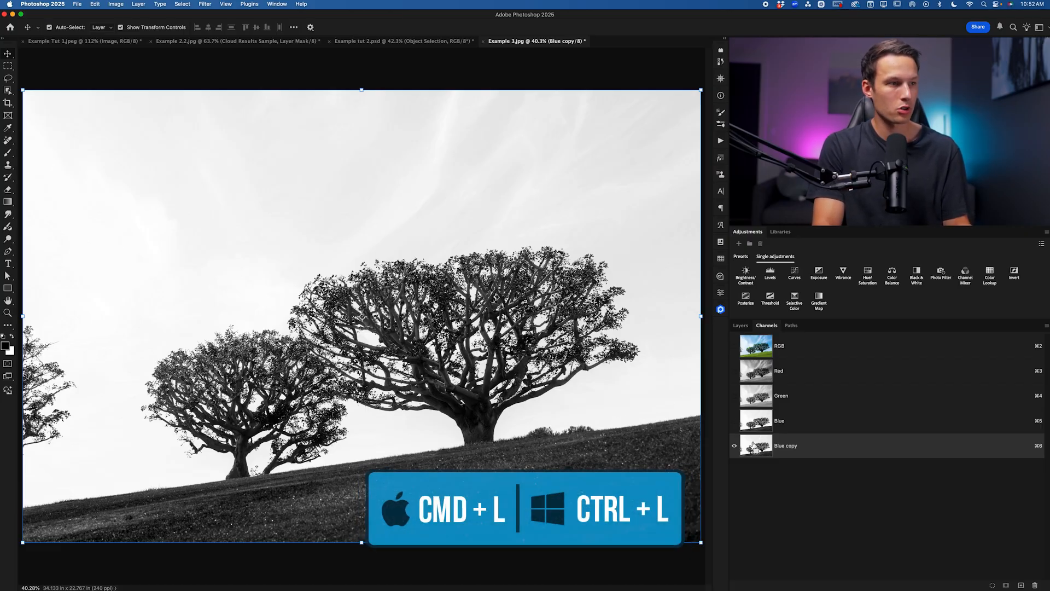
# Use Levels on the duplicated Blue channel, setting the black input level to 151 and the white input level to 227.
pyautogui.press('super+l')
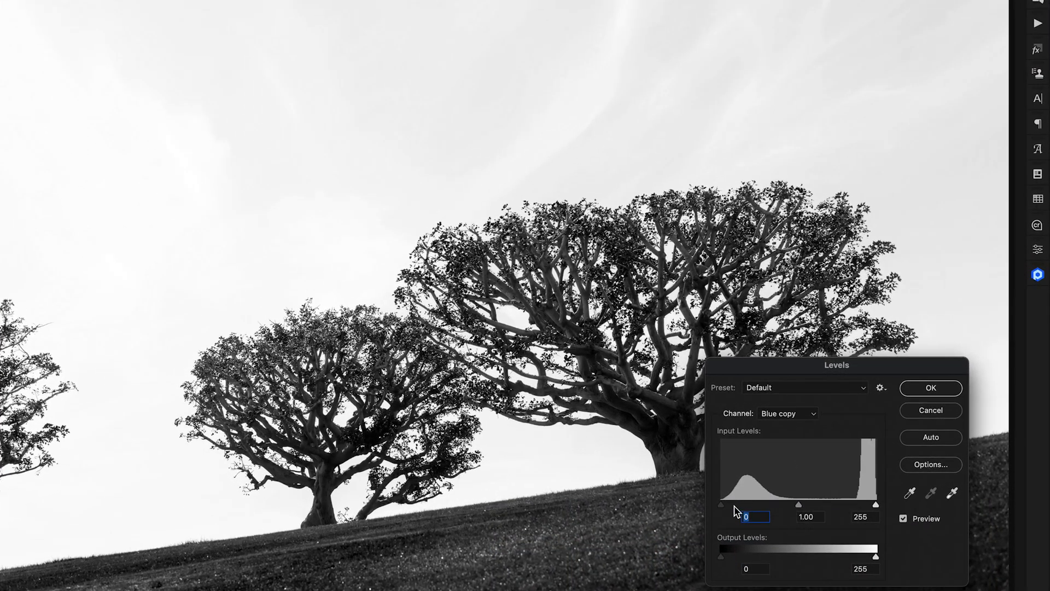
pyautogui.moveTo(721, 506); pyautogui.dragTo(814, 512)
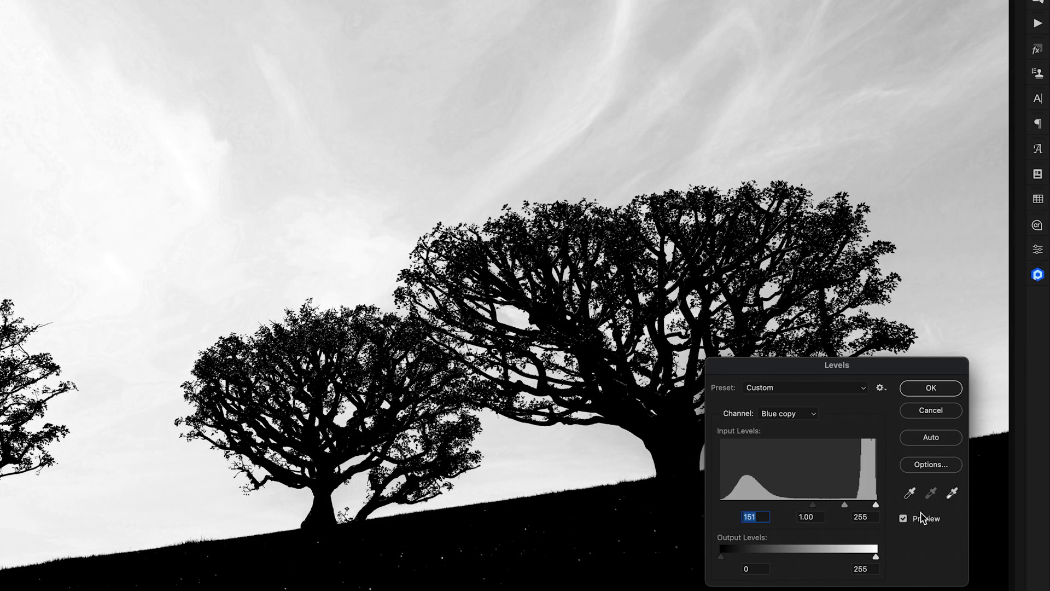
pyautogui.moveTo(874, 509); pyautogui.dragTo(861, 510)
# Inspect the Levels preview along the branches, leaves and grass edge of the trees for black and white separation.
pyautogui.press('super+=')
pyautogui.press('super+=')
pyautogui.press('super+=')
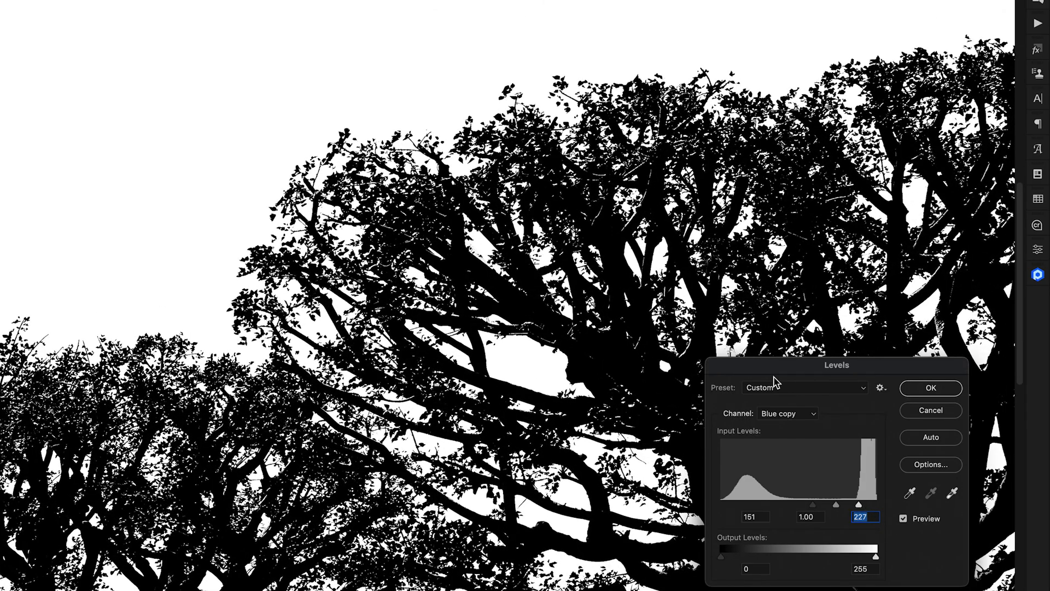
pyautogui.moveTo(770, 168); pyautogui.dragTo(561, 85)
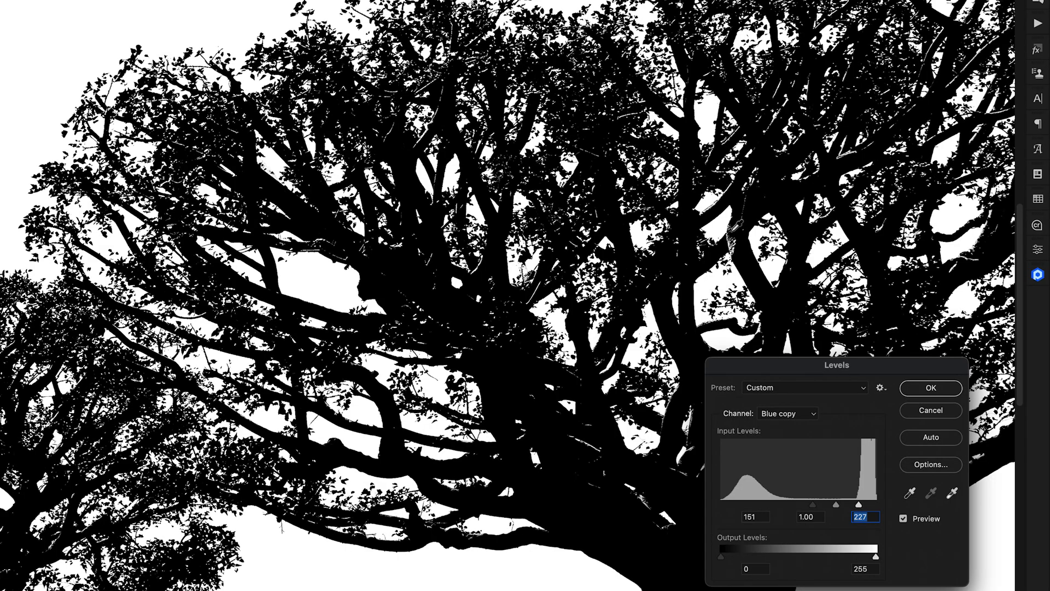
pyautogui.scroll(-10, 683, 280)
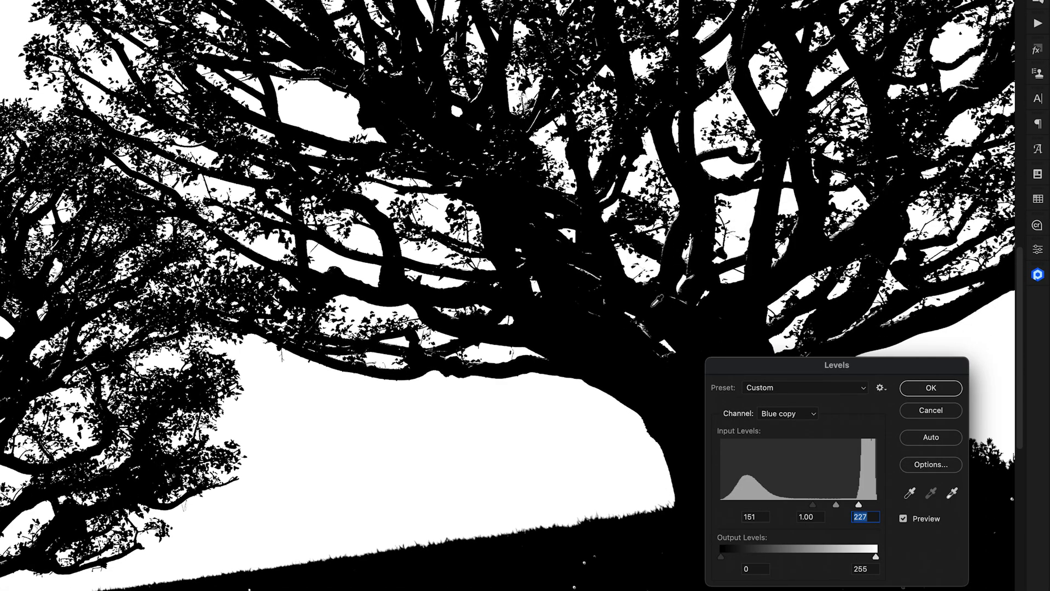
pyautogui.hscroll(-15, 619, 296)
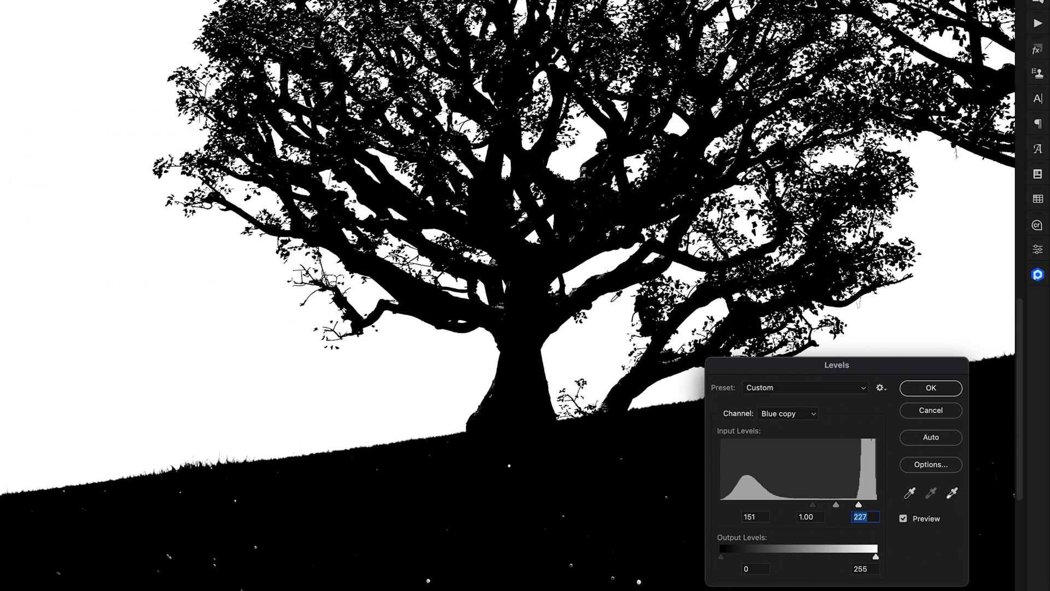
pyautogui.hscroll(-4, 617, 296)
pyautogui.hscroll(9, 617, 297)
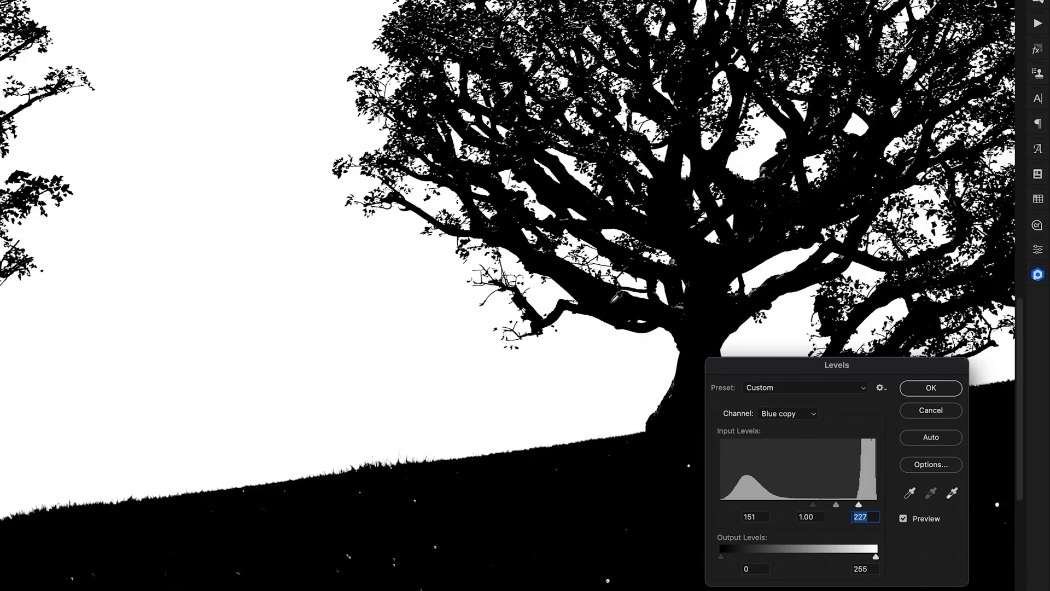
pyautogui.scroll(3, 621, 298)
pyautogui.hscroll(3, 622, 298)
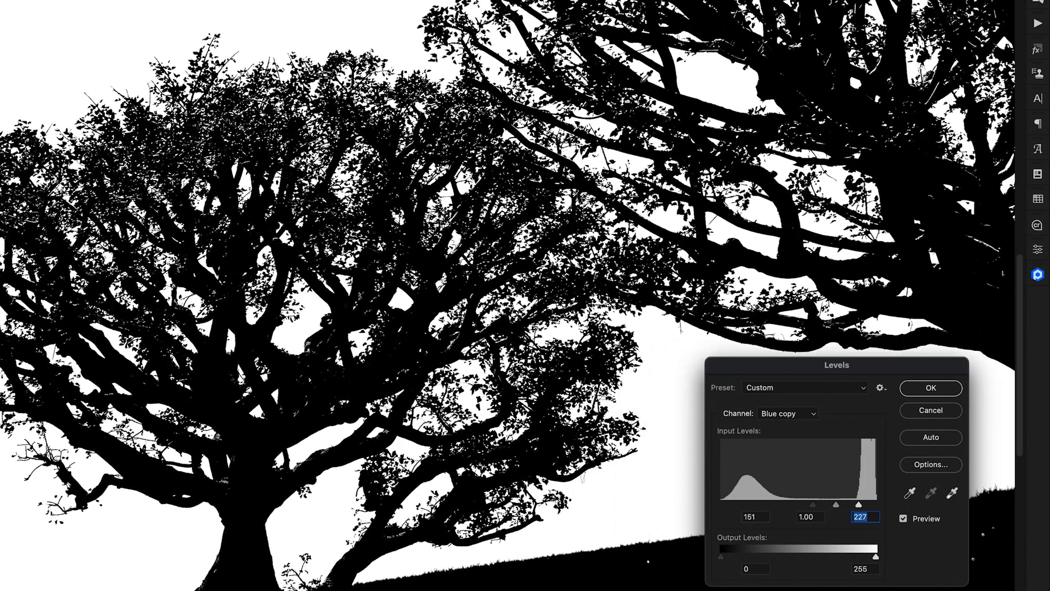
pyautogui.scroll(5, 621, 298)
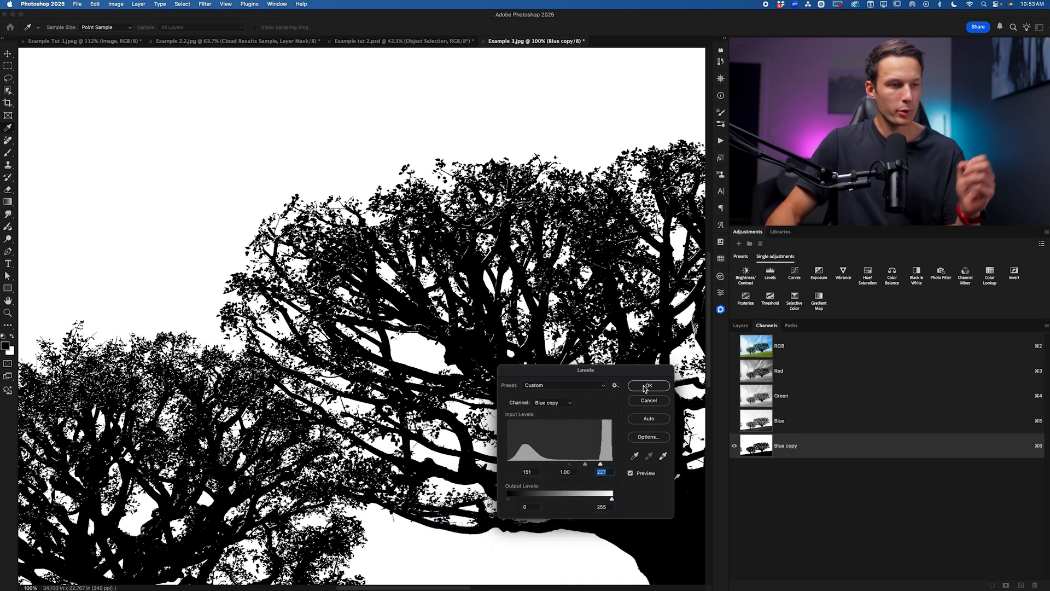
# Apply the Levels adjustment to the duplicated Blue channel and examine the grassy hill below the trees at 100%.
pyautogui.click(647, 386)
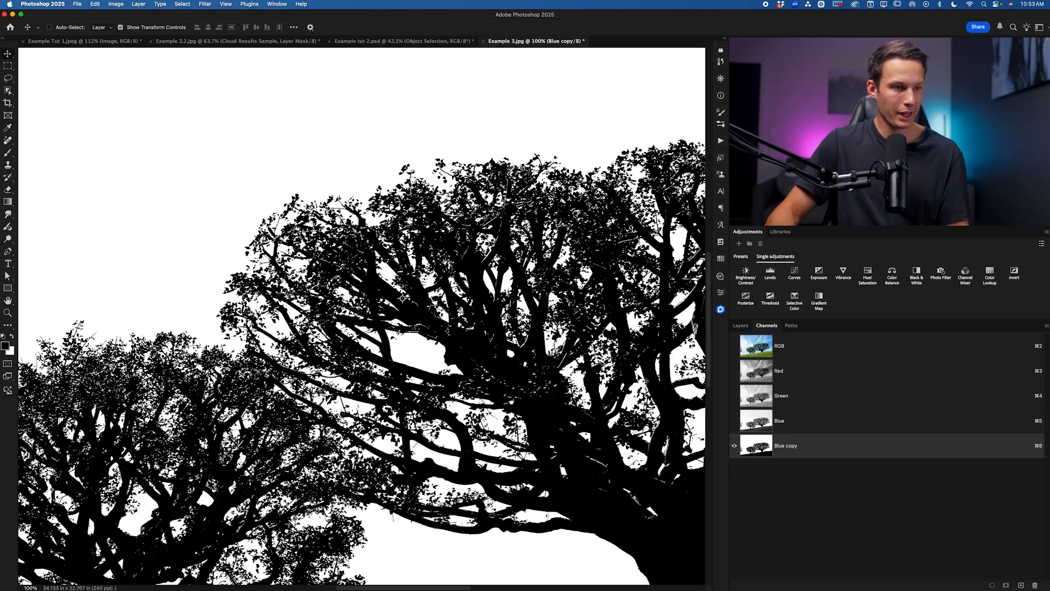
pyautogui.press('super+0')
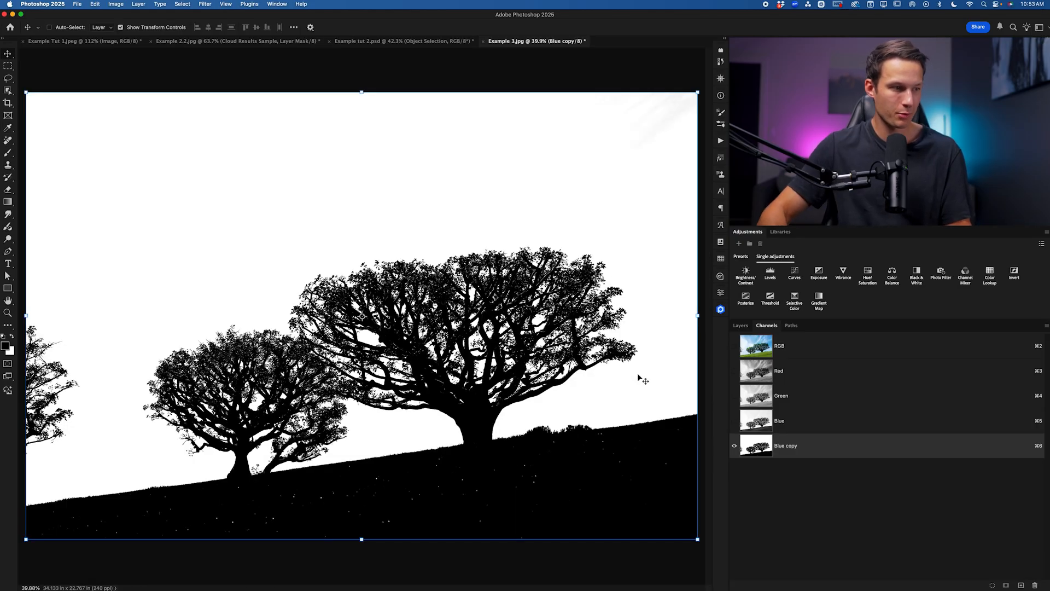
pyautogui.scroll(5, 584, 477)
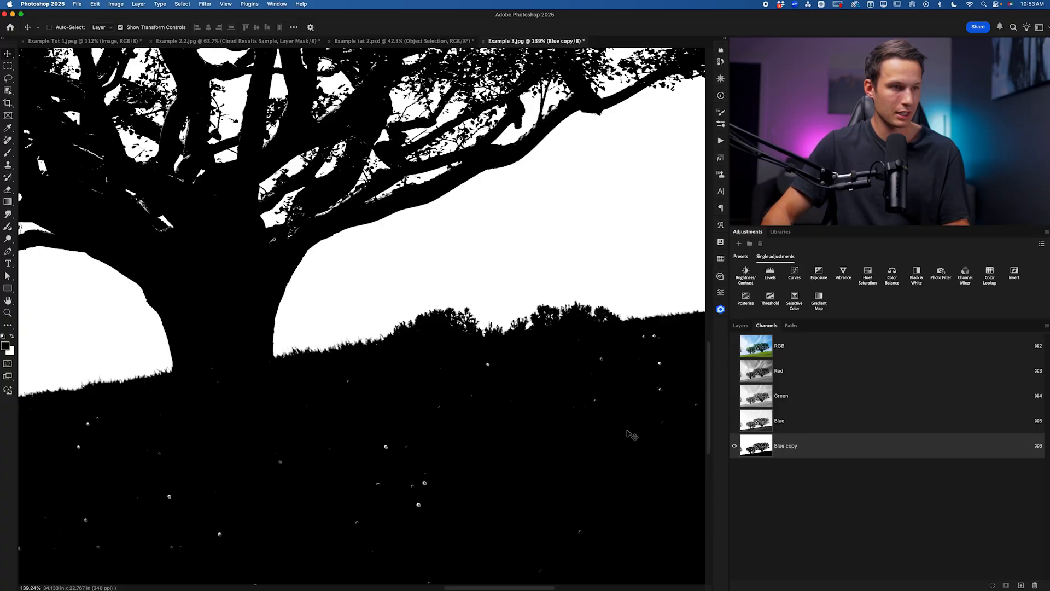
pyautogui.press('super+1')
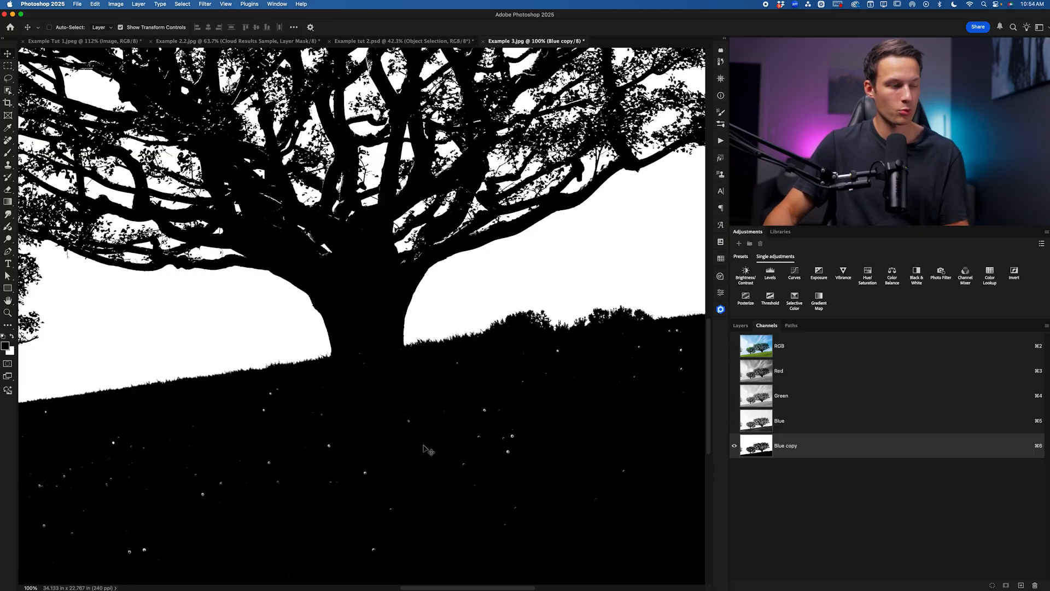
# Paint black over the white specks in the grassy hill of the Blue copy channel with the Brush tool.
pyautogui.press('b')
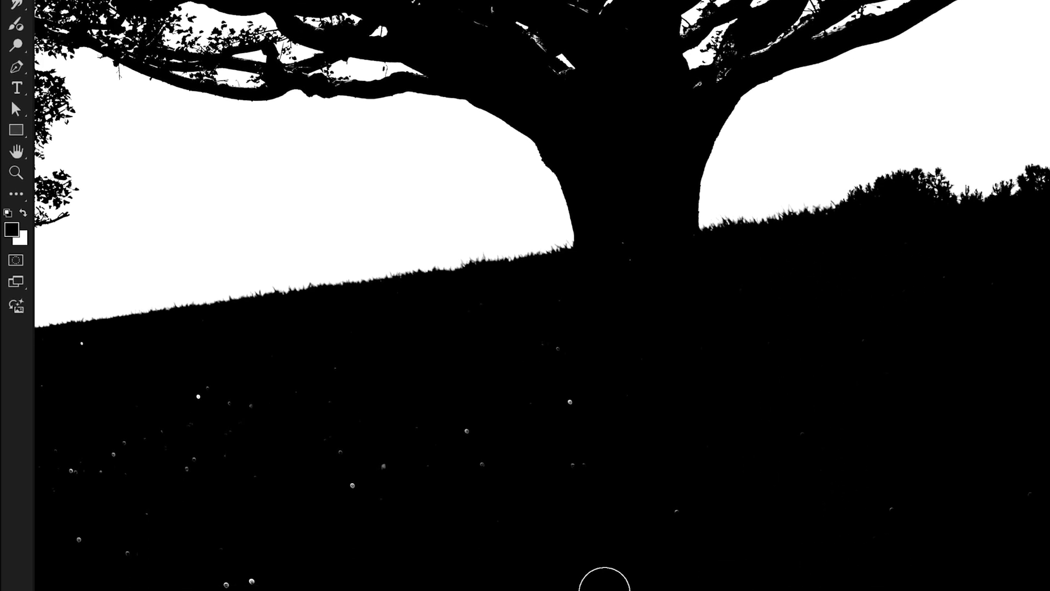
pyautogui.hscroll(-8, 618, 432)
pyautogui.scroll(-3, 650, 436)
pyautogui.moveTo(675, 446)
pyautogui.mouseDown()
pyautogui.moveTo(593, 472)
pyautogui.moveTo(962, 334)
pyautogui.moveTo(955, 231)
pyautogui.moveTo(927, 277)
pyautogui.moveTo(731, 302)
pyautogui.moveTo(591, 281)
pyautogui.moveTo(609, 369)
pyautogui.moveTo(588, 345)
pyautogui.mouseUp()
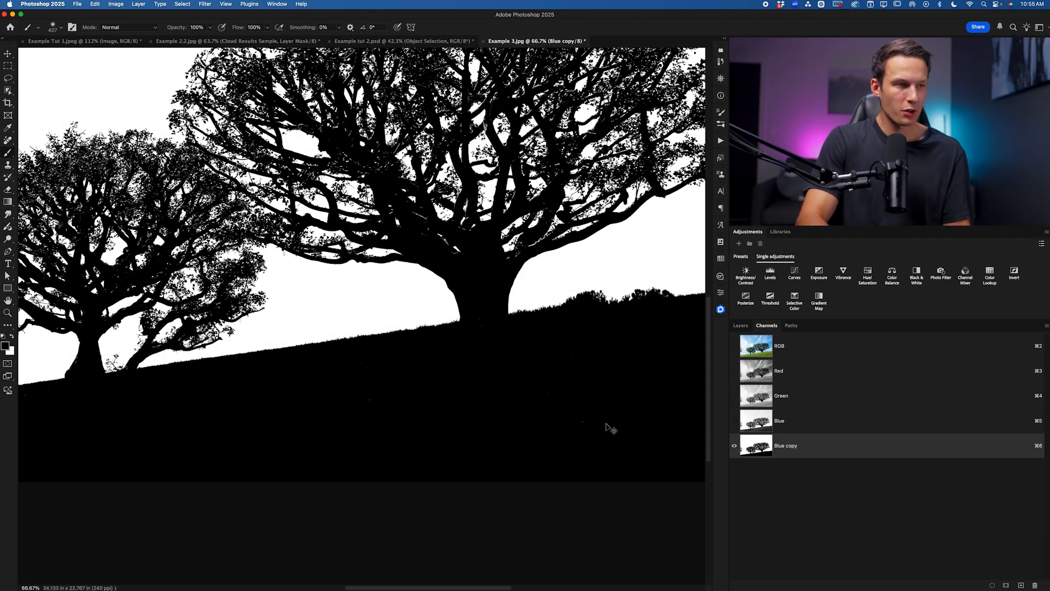
# Check the brush hardness and reduce the brush size to 20 px for retouching light specks on the large tree's branches.
pyautogui.scroll(5, 606, 423)
pyautogui.hscroll(-6, 606, 423)
pyautogui.hscroll(4, 606, 423)
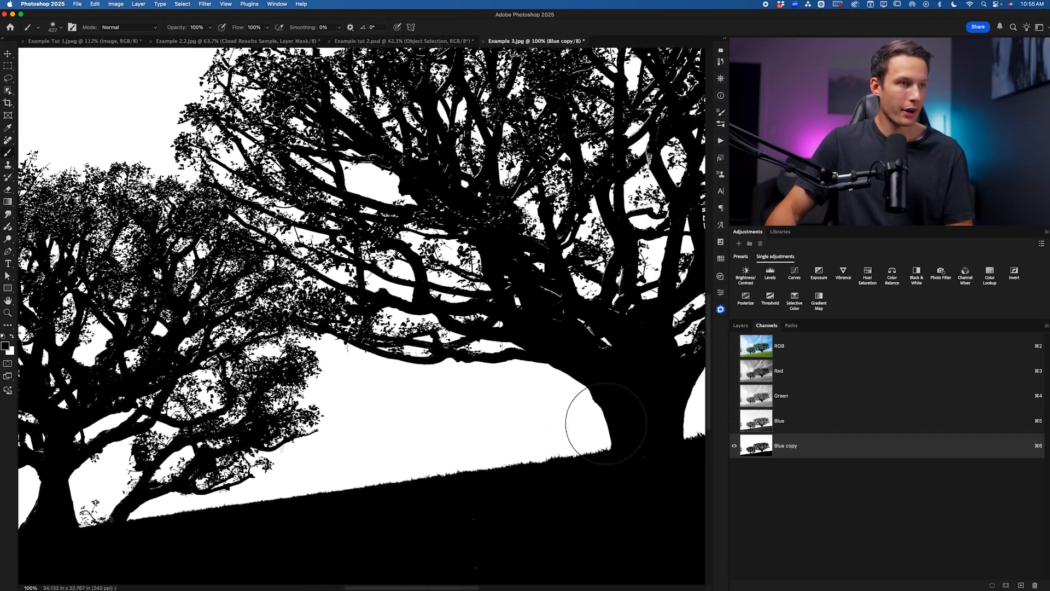
pyautogui.hscroll(3, 606, 423)
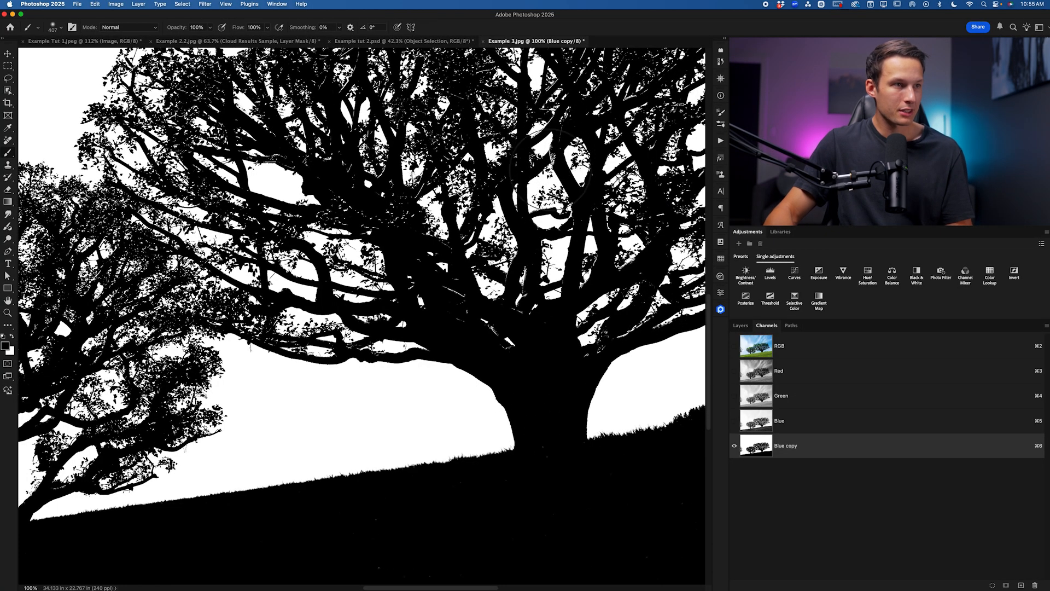
pyautogui.scroll(5, 549, 164)
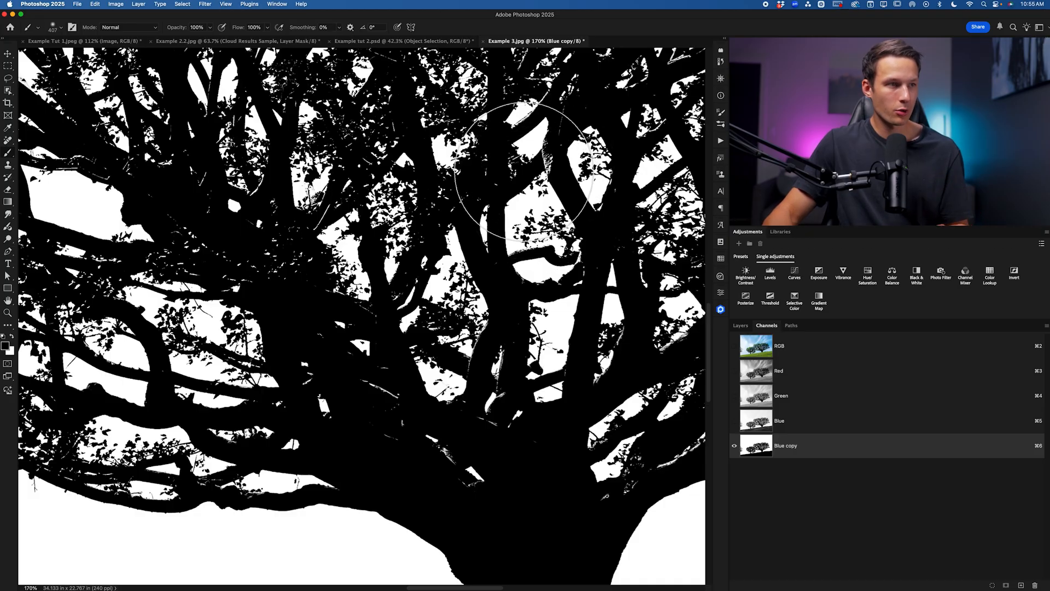
pyautogui.rightClick(416, 181)
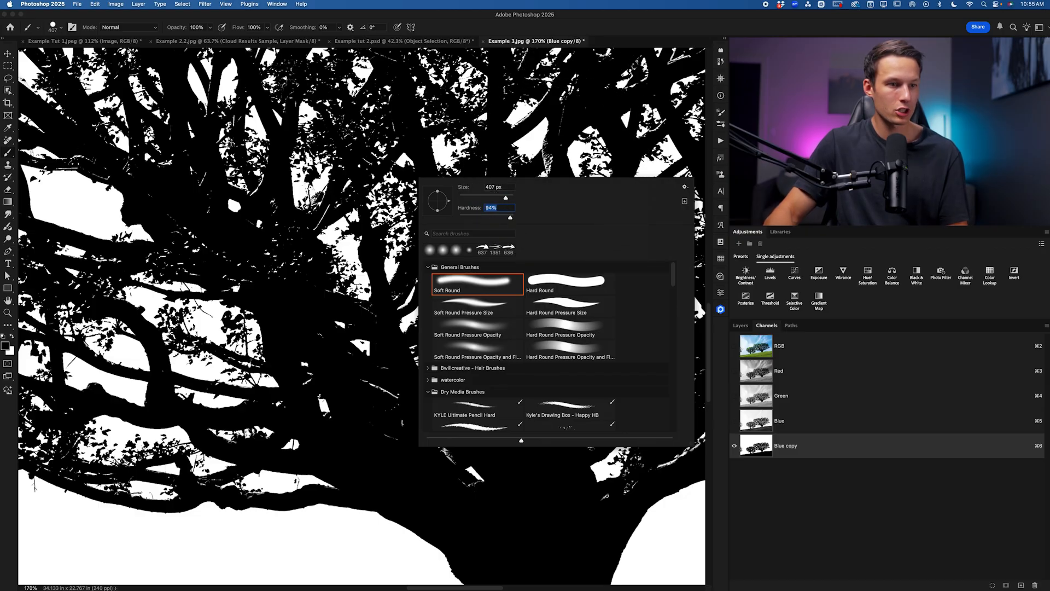
pyautogui.click(917, 500)
pyautogui.press('[')
pyautogui.press('[')
pyautogui.press('[')
pyautogui.press('[')
pyautogui.press('[')
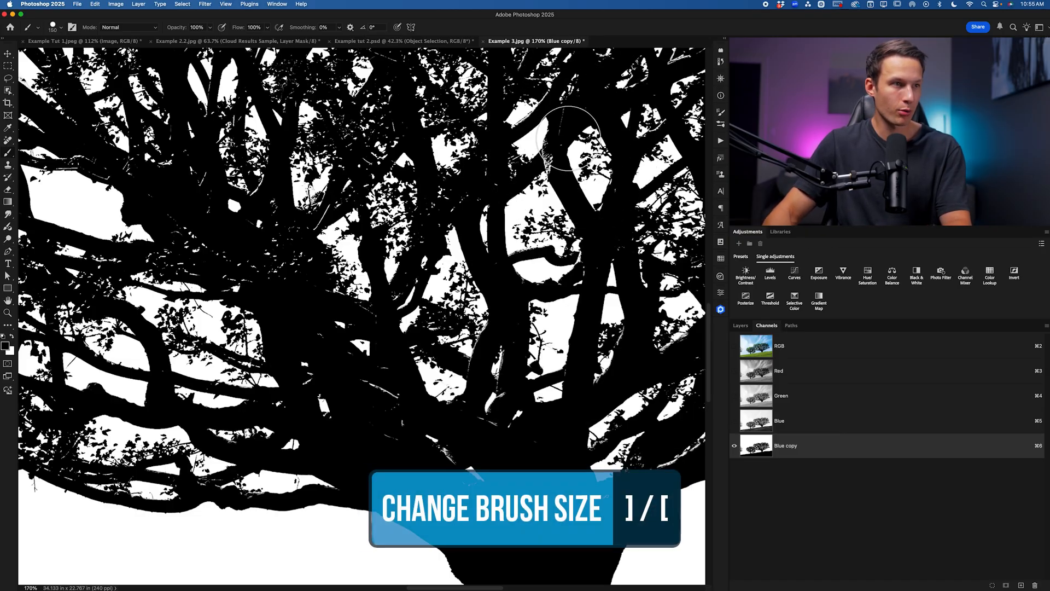
pyautogui.press('[')
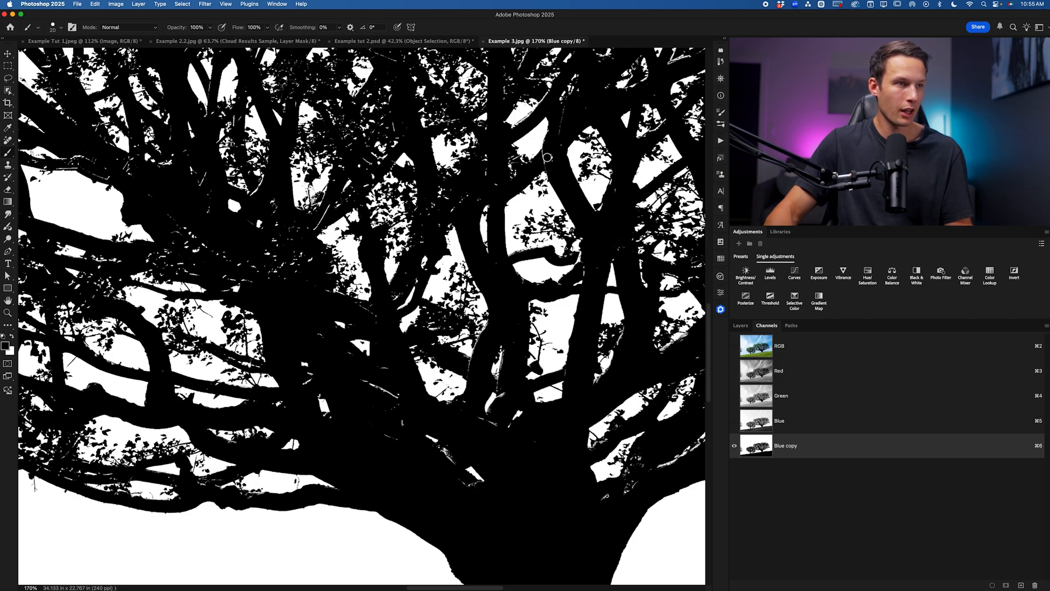
# Set the brush to Overlay mode with white as the foreground color and follow the leafy upper edge of the large tree.
pyautogui.scroll(10, 546, 154)
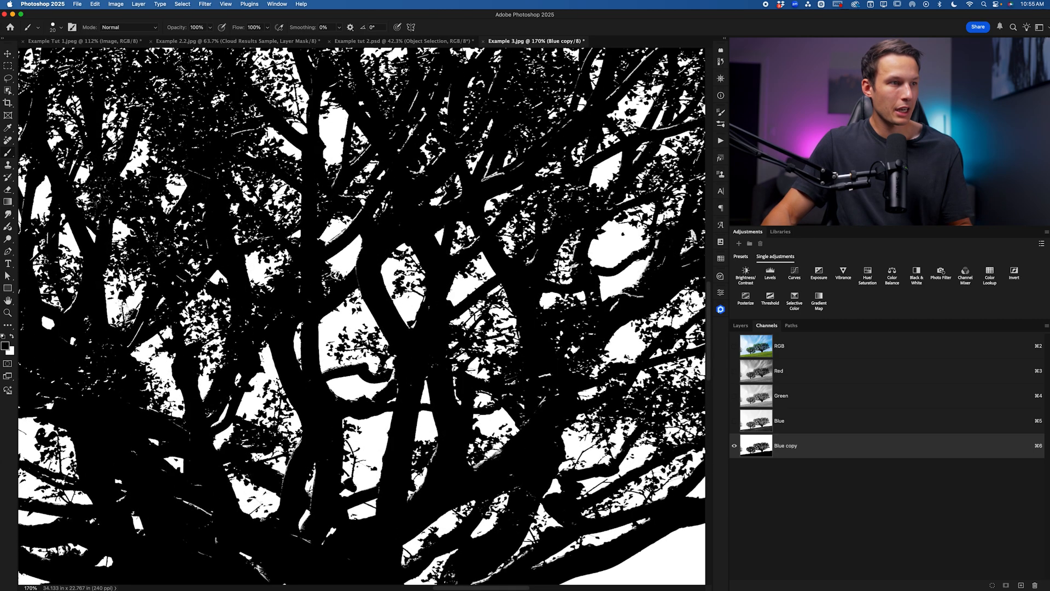
pyautogui.scroll(4, 342, 283)
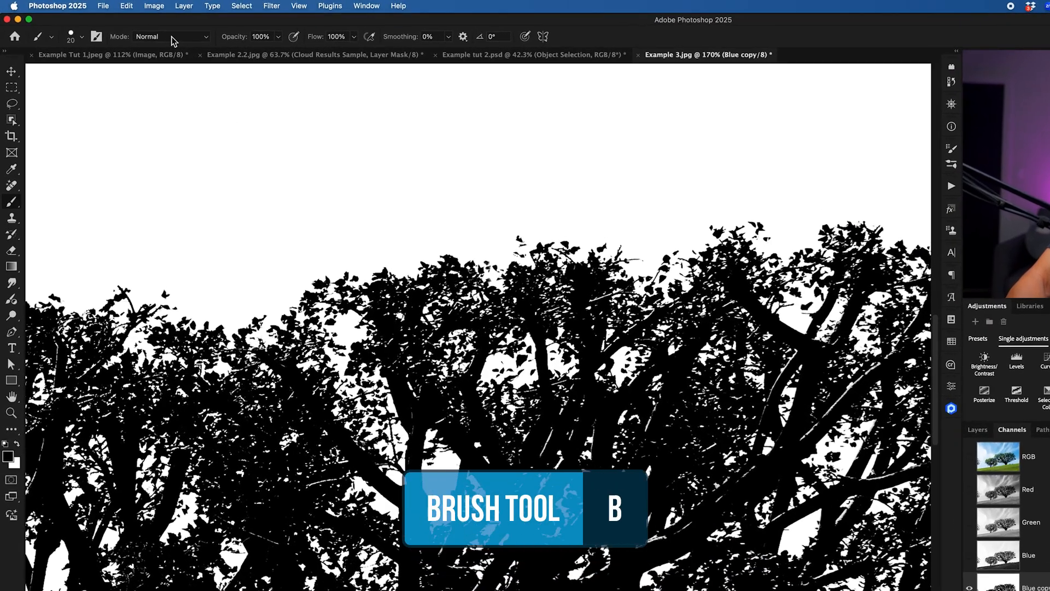
pyautogui.click(172, 40)
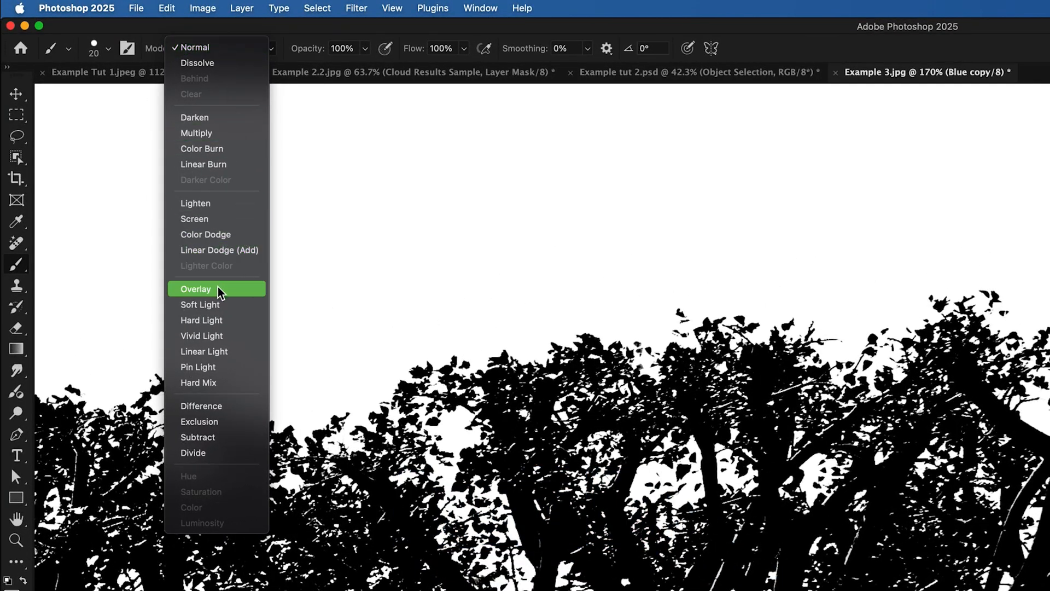
pyautogui.click(221, 290)
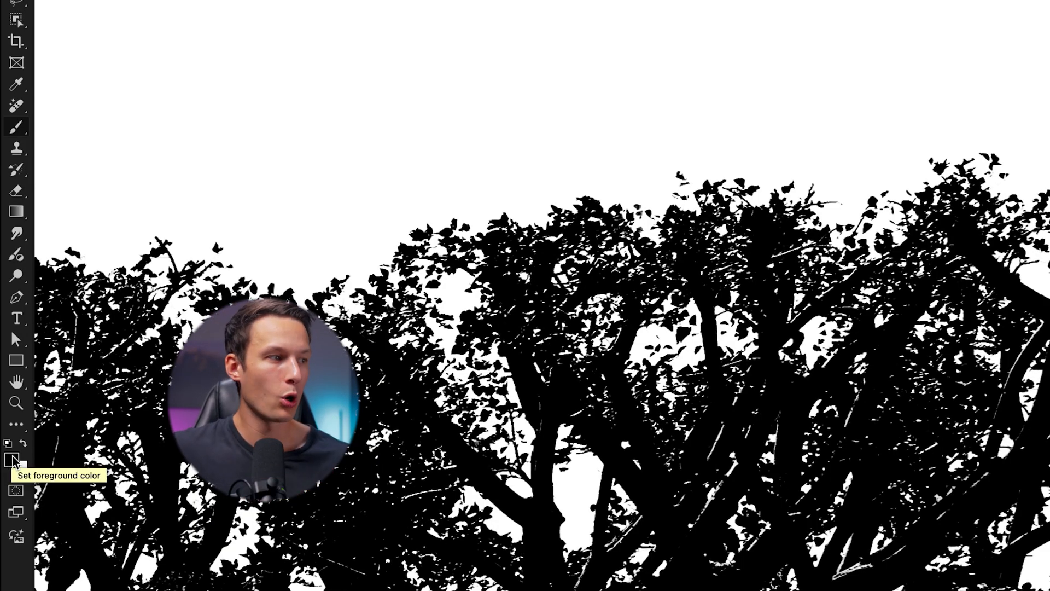
pyautogui.click(23, 443)
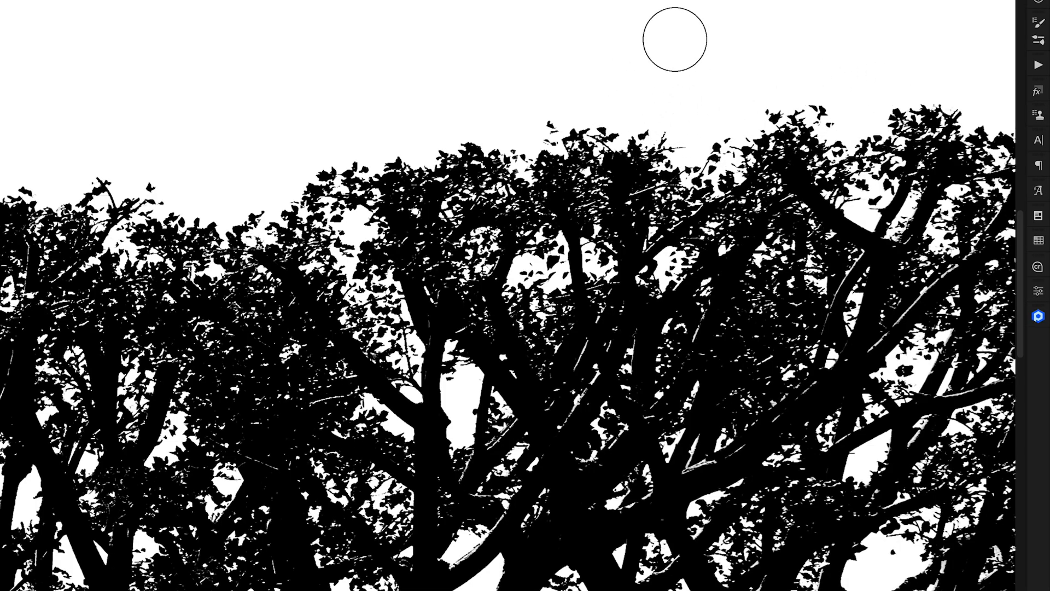
pyautogui.hscroll(4, 675, 39)
pyautogui.hscroll(3, 803, 216)
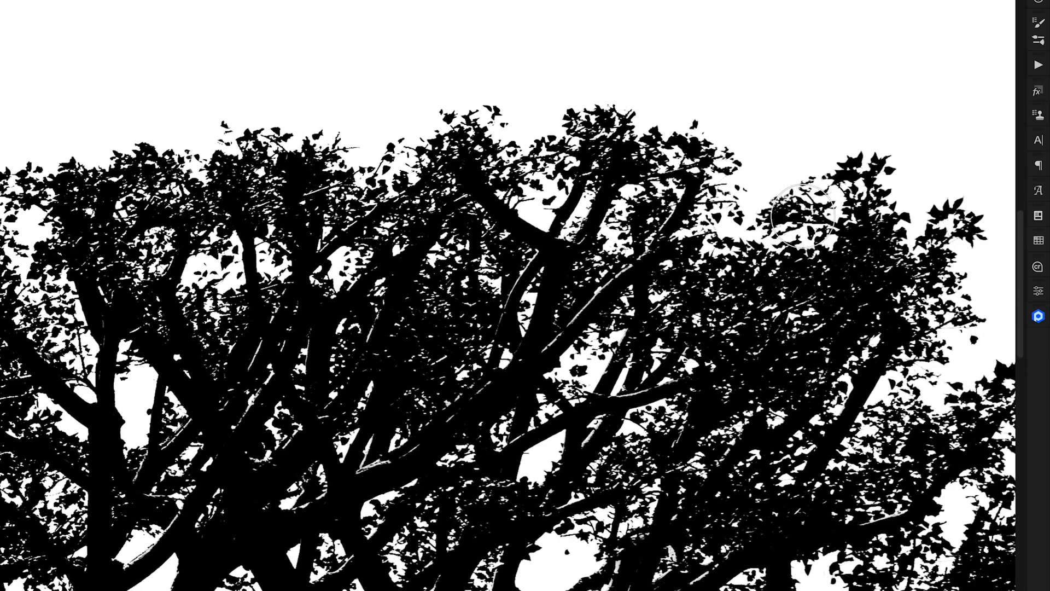
pyautogui.hscroll(2, 803, 216)
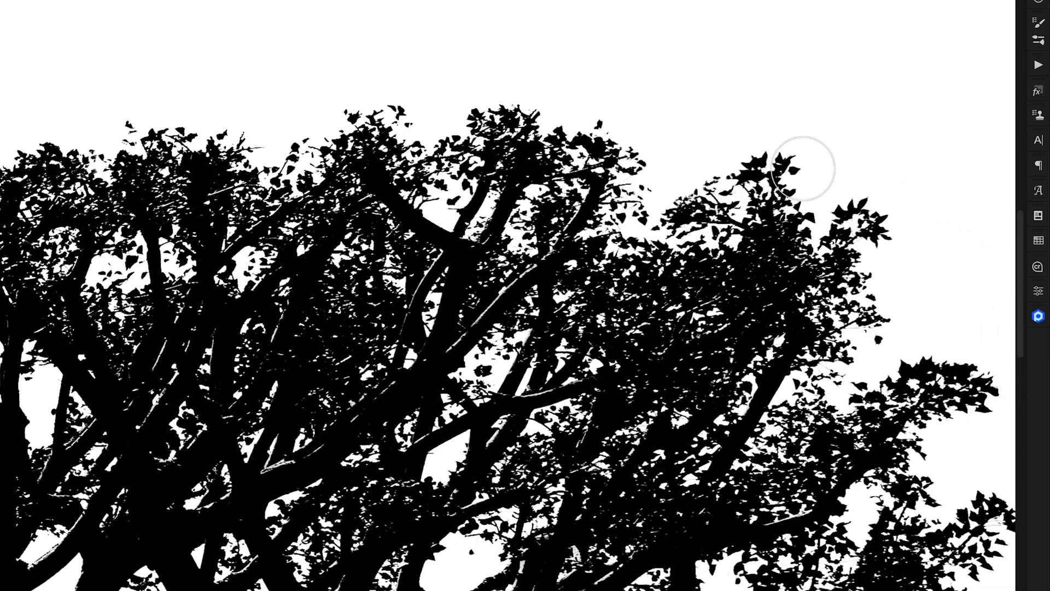
# Load the Blue copy channel as a selection, apply it to the Background layer as a mask and invert that mask.
pyautogui.press('super+0')
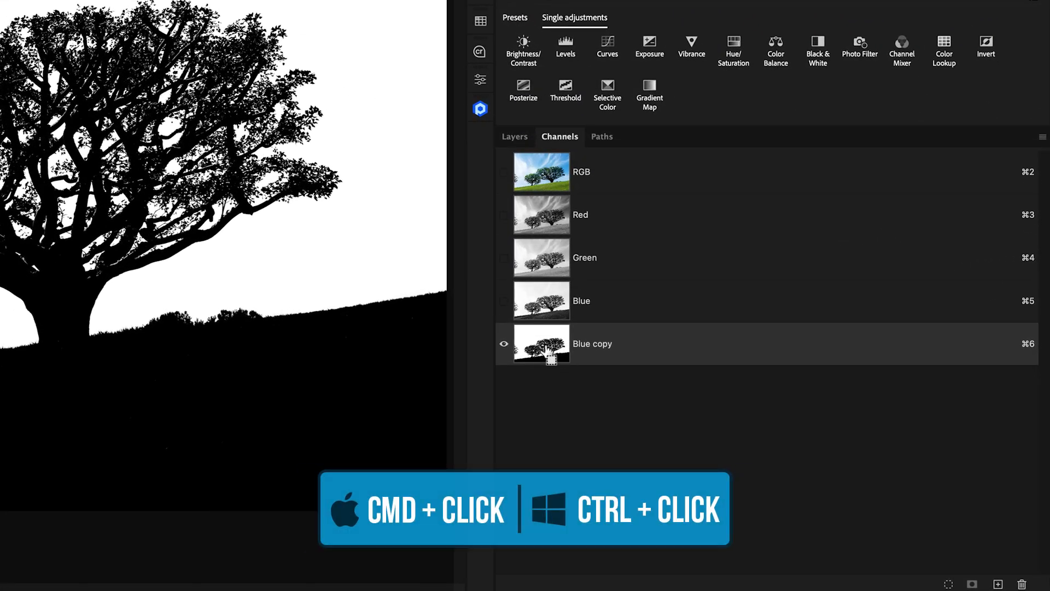
pyautogui.keyDown('super'); pyautogui.click(547, 350); pyautogui.keyUp('super')
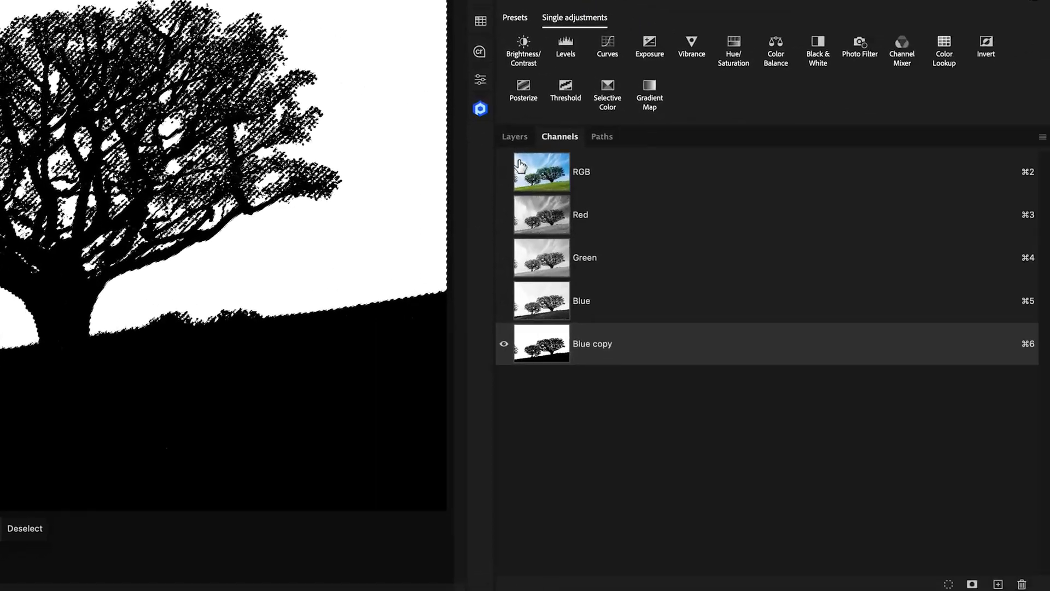
pyautogui.click(515, 136)
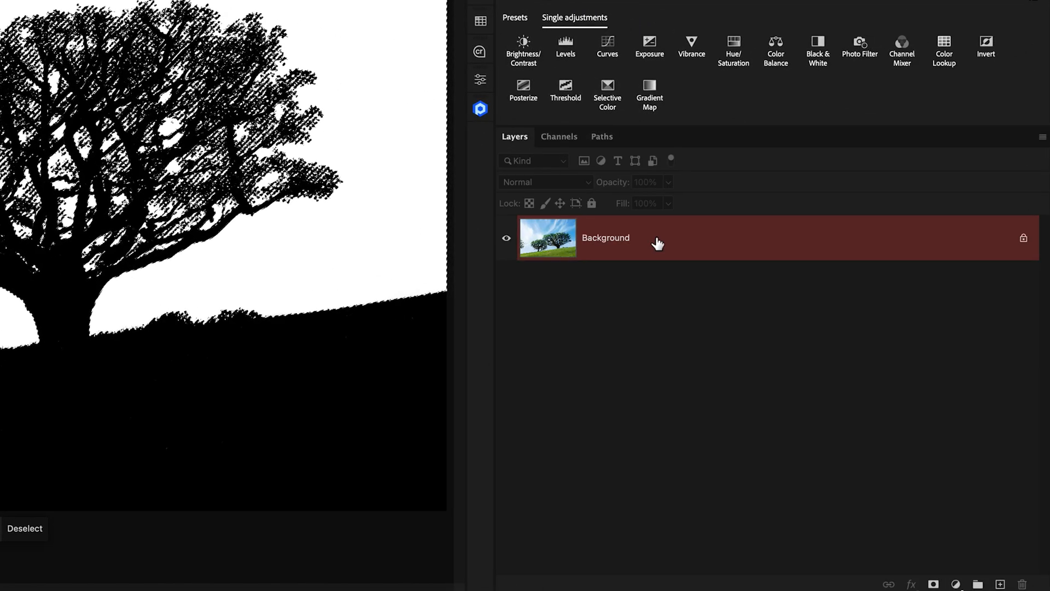
pyautogui.click(931, 583)
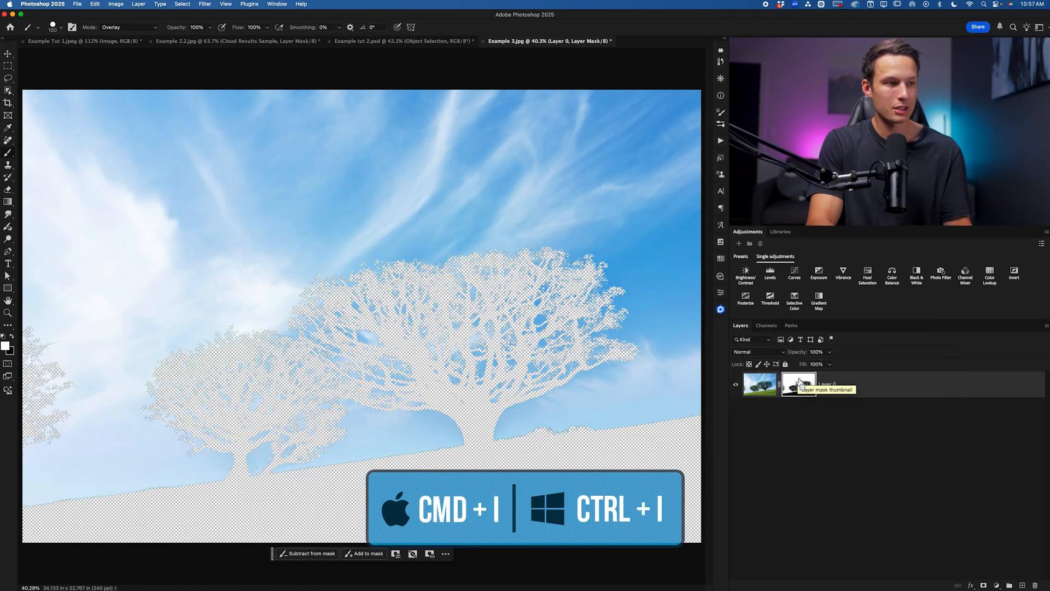
pyautogui.press('cmd+i')
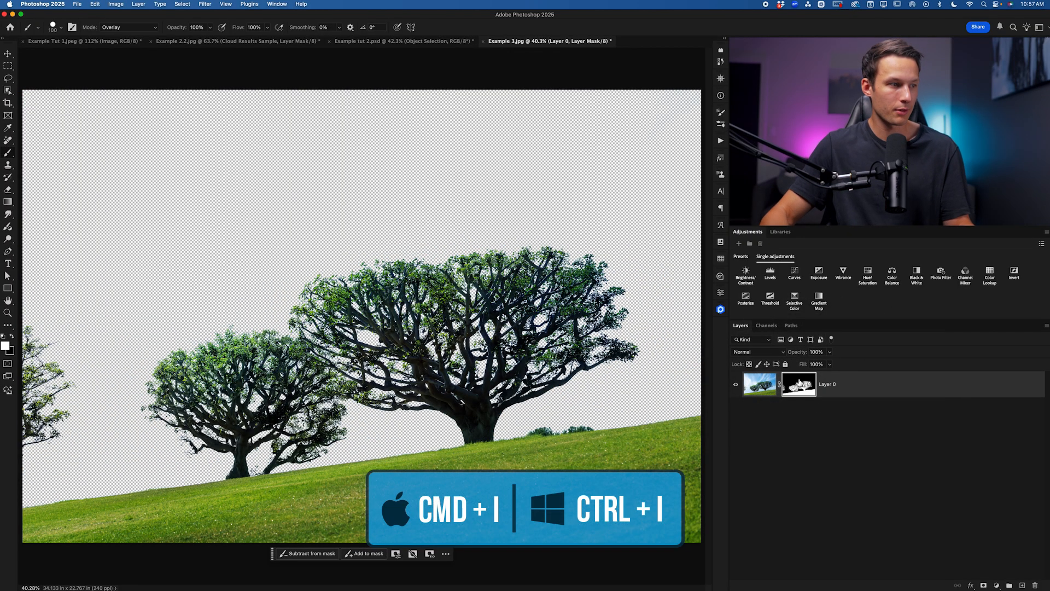
# Examine the masked trees at 112%, checking the cutout along the branches, leaves and grass edge.
pyautogui.scroll(5, 494, 315)
pyautogui.hscroll(-4, 557, 370)
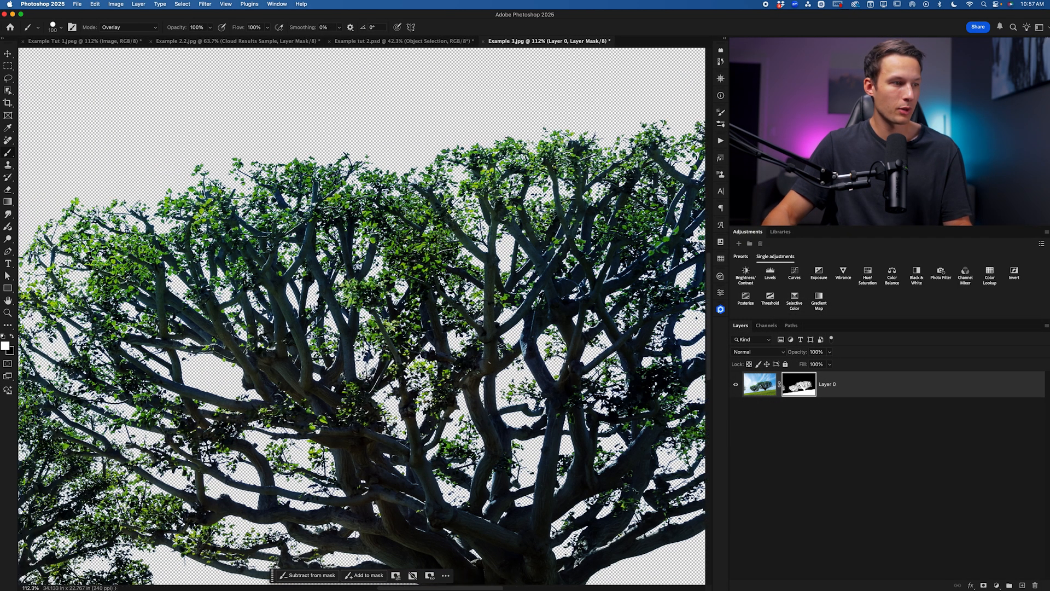
pyautogui.hscroll(-5, 389, 355)
pyautogui.scroll(-5, 235, 328)
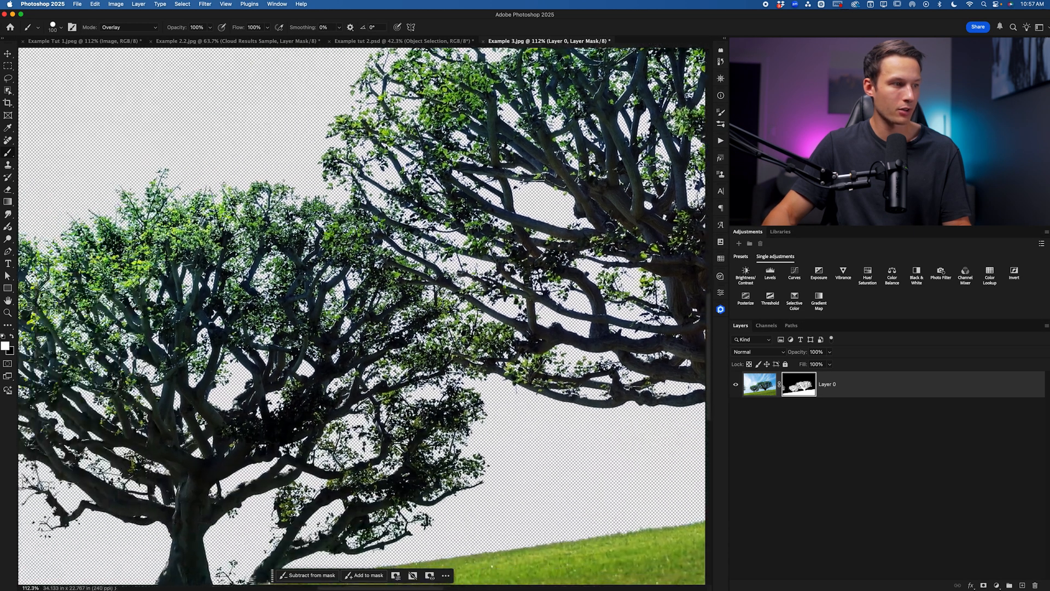
pyautogui.hscroll(-4, 328, 350)
pyautogui.hscroll(-5, 405, 364)
pyautogui.scroll(1, 406, 364)
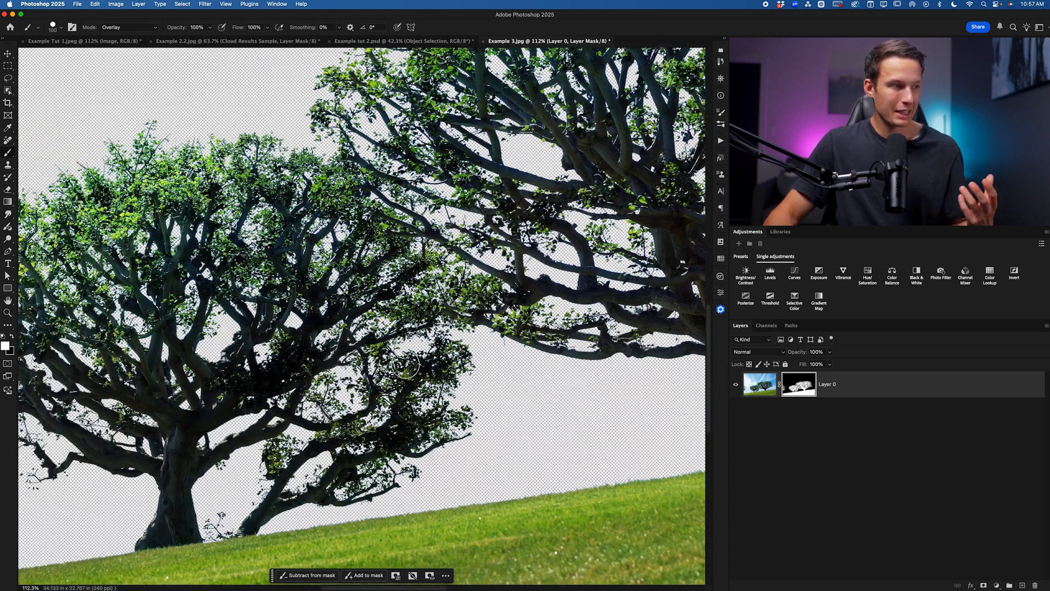